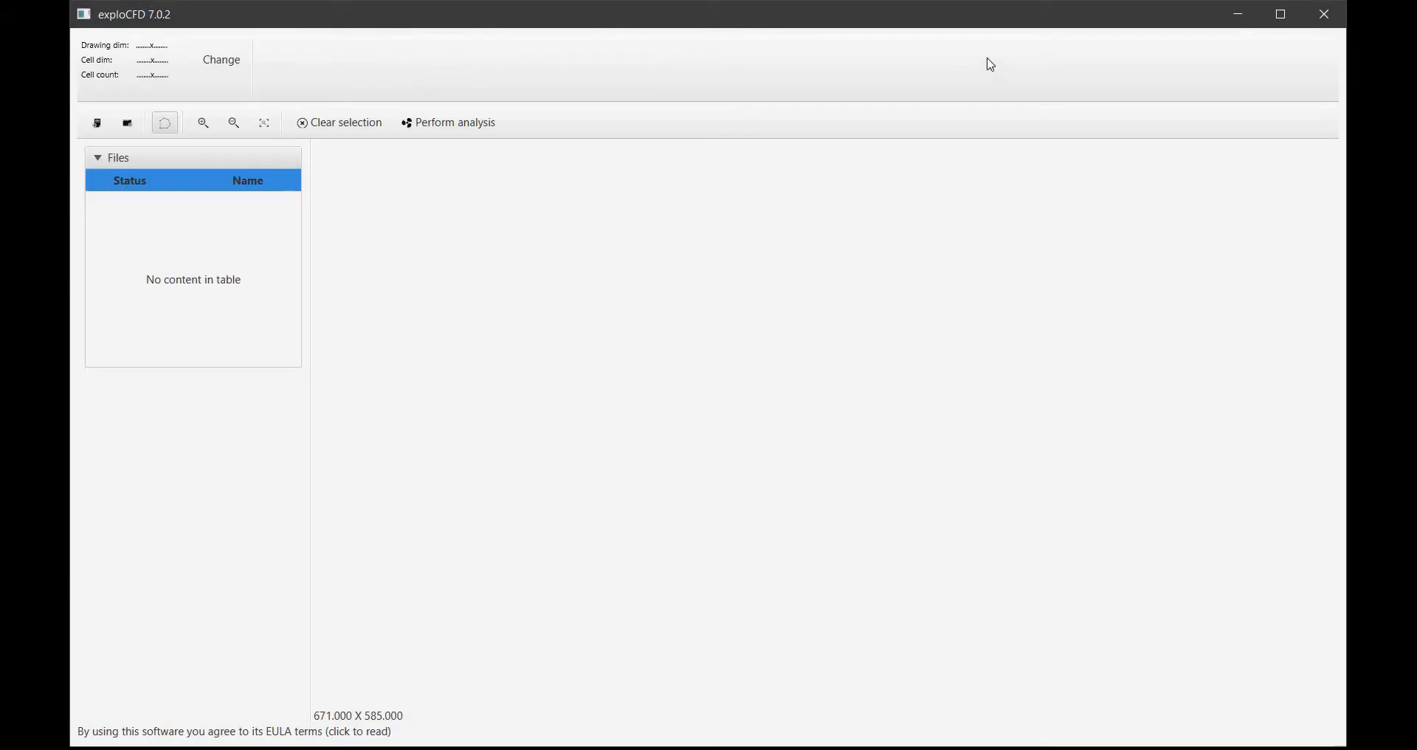
Load the drawing file beach.pdf from the EXPLO-CFD folder
left_click(1280, 16)
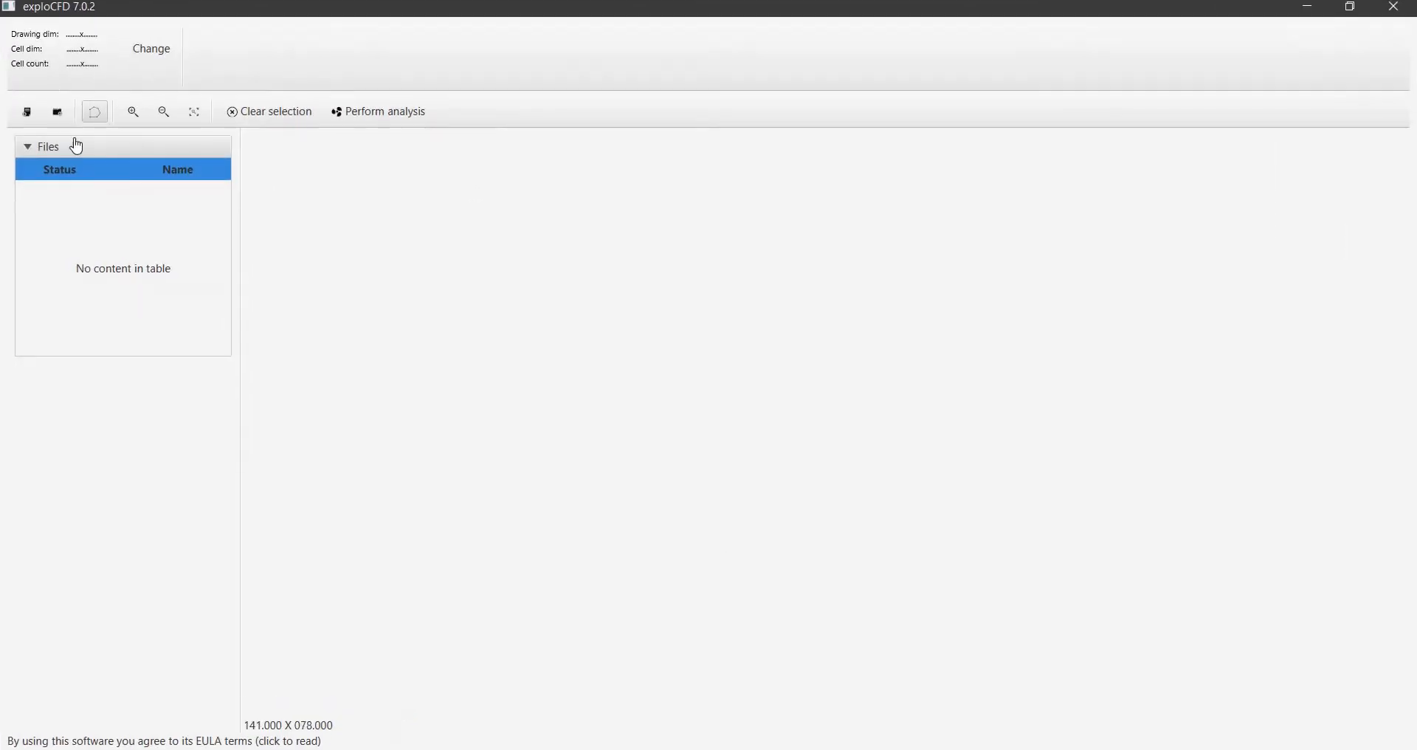
left_click(34, 114)
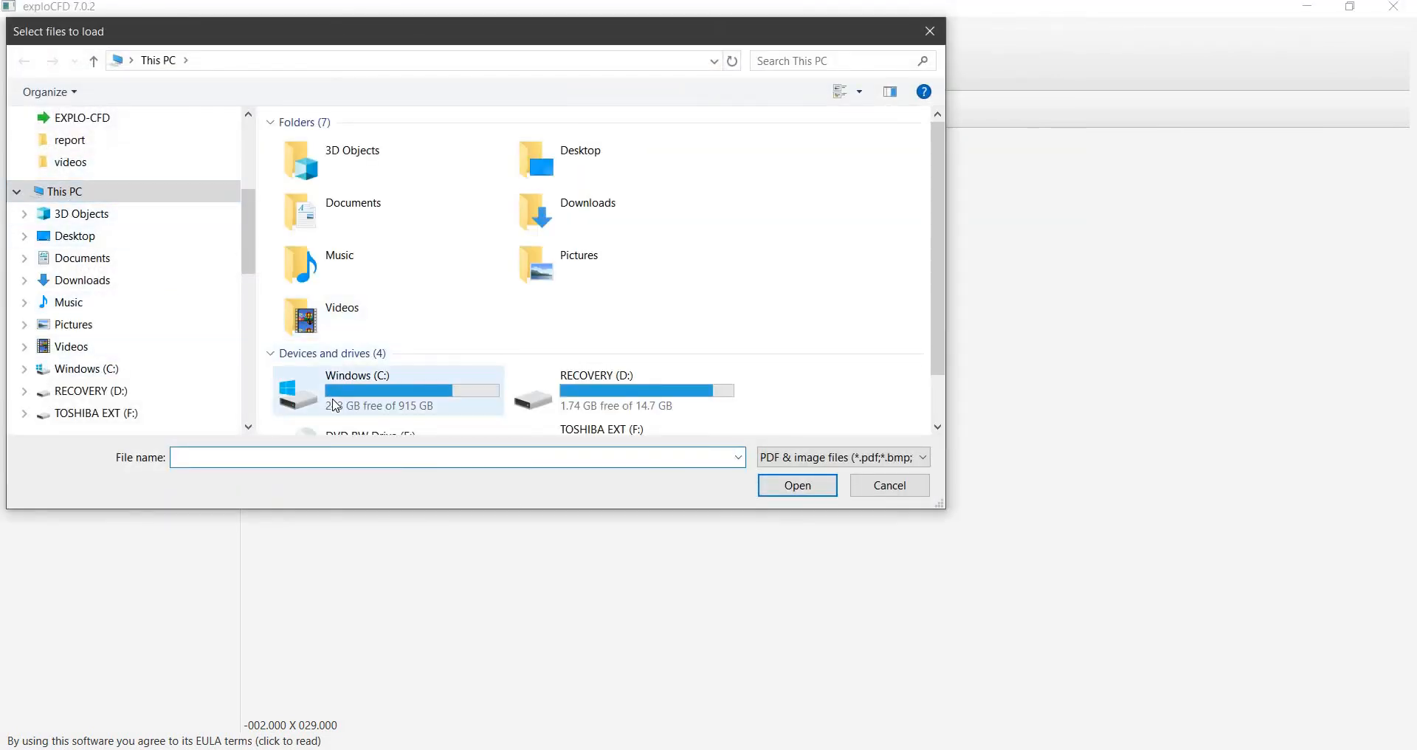
left_click(73, 120)
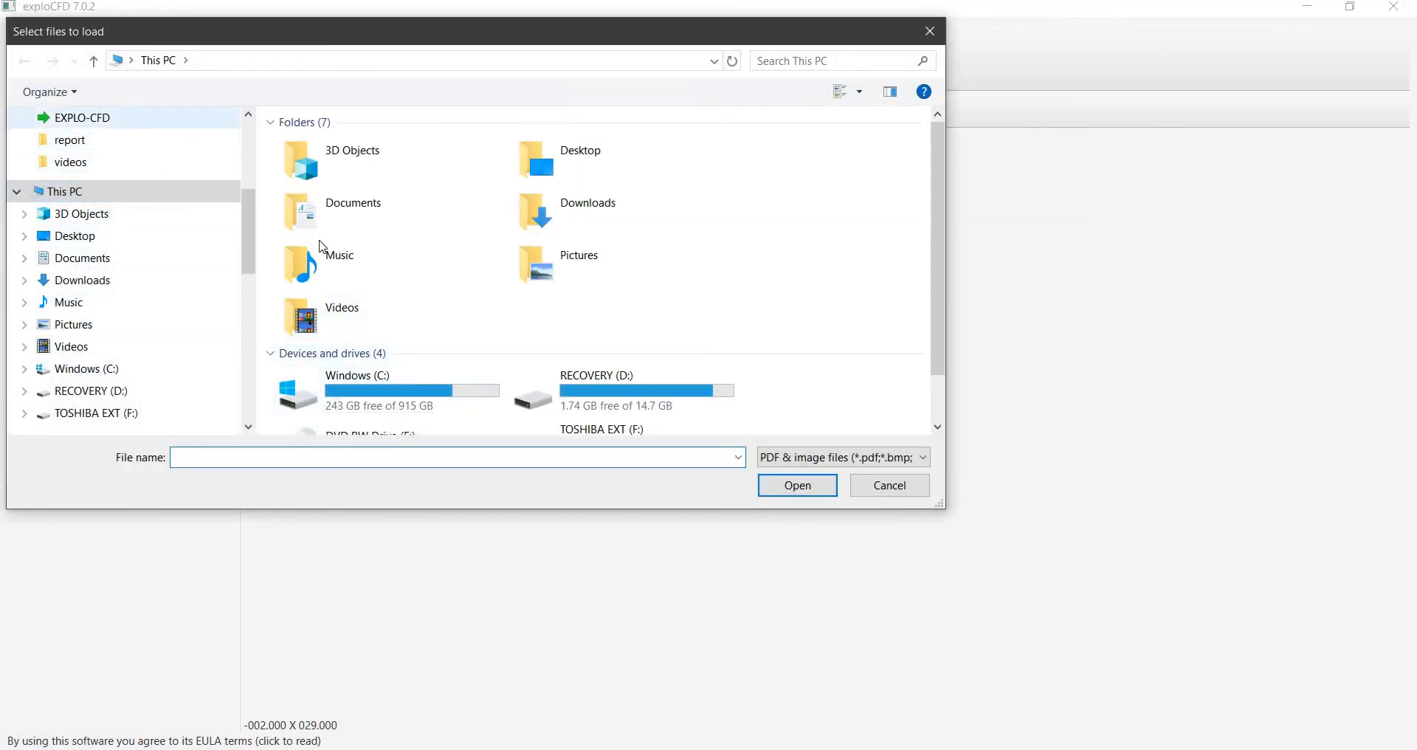
scroll(325, 256, "down", 1)
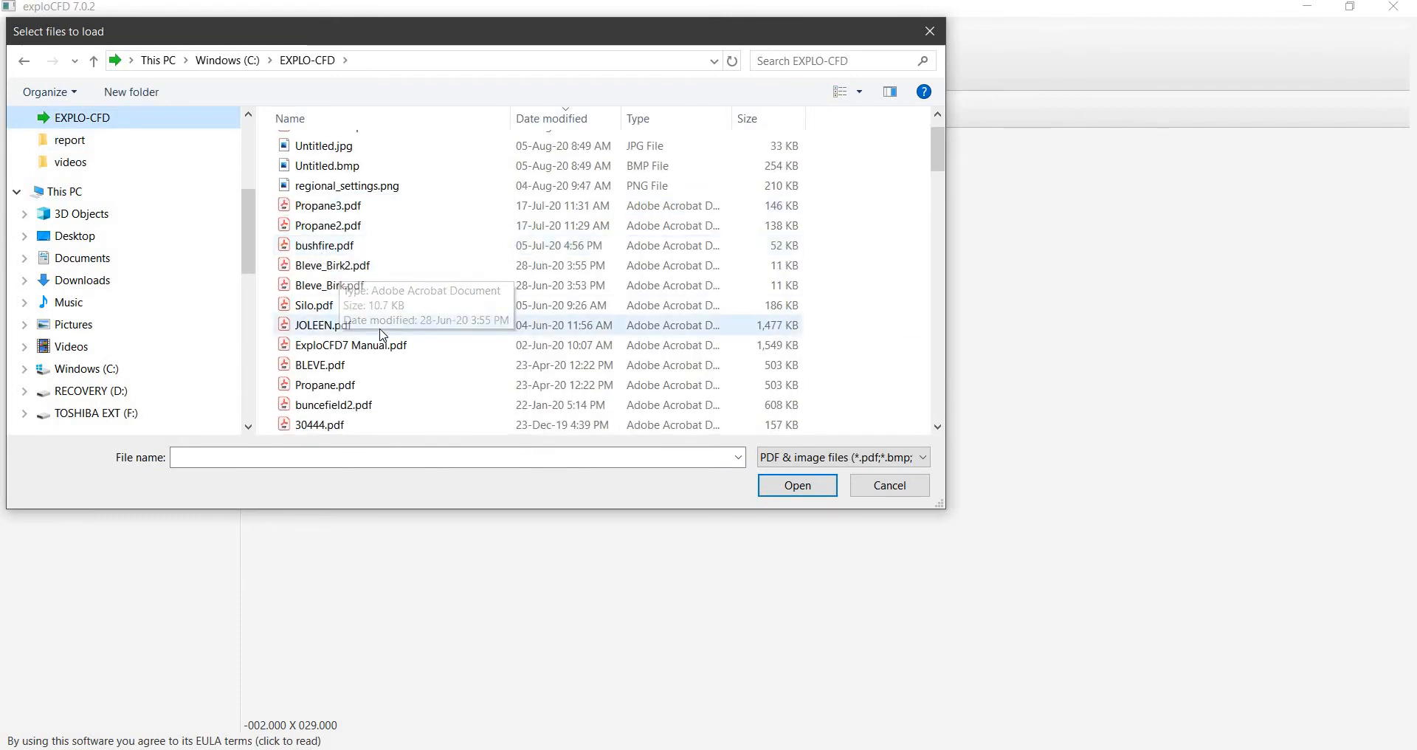
scroll(378, 373, "down", 3)
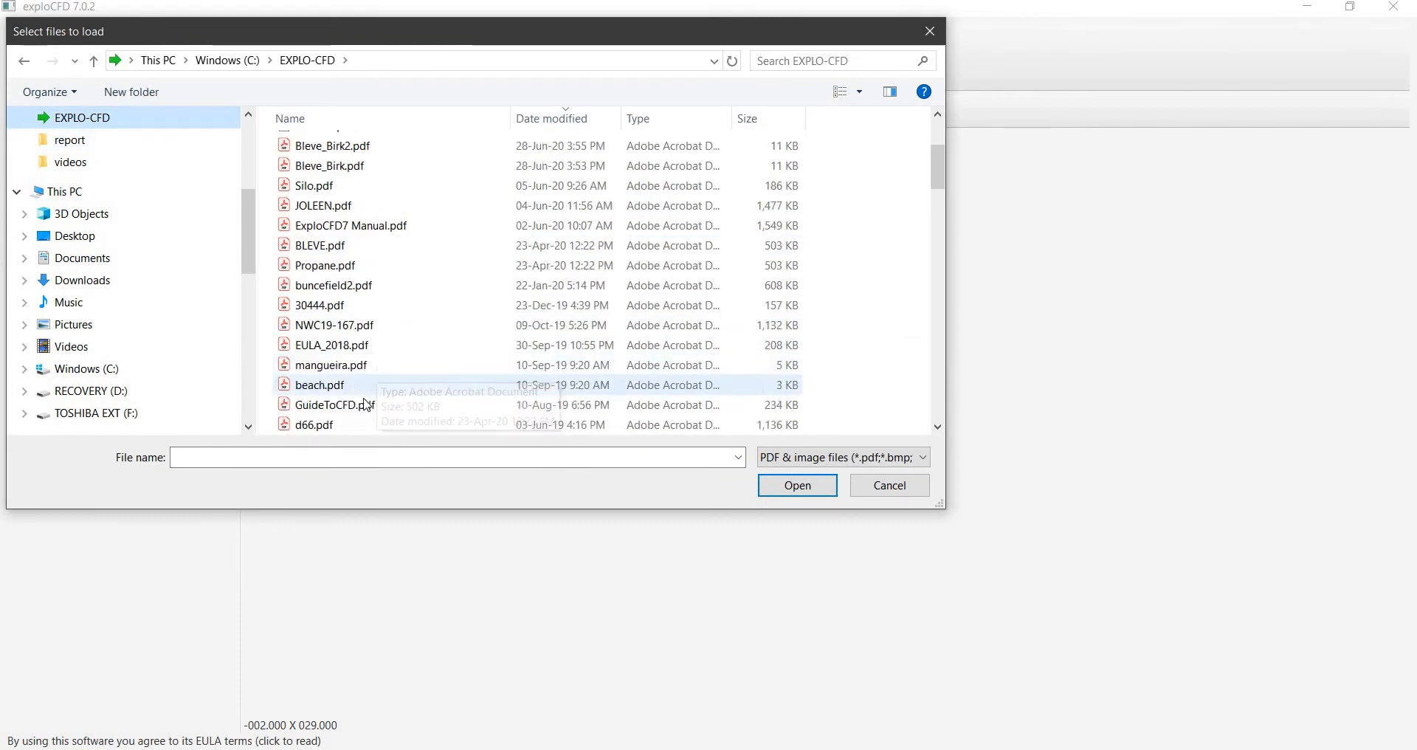
double_click(319, 325)
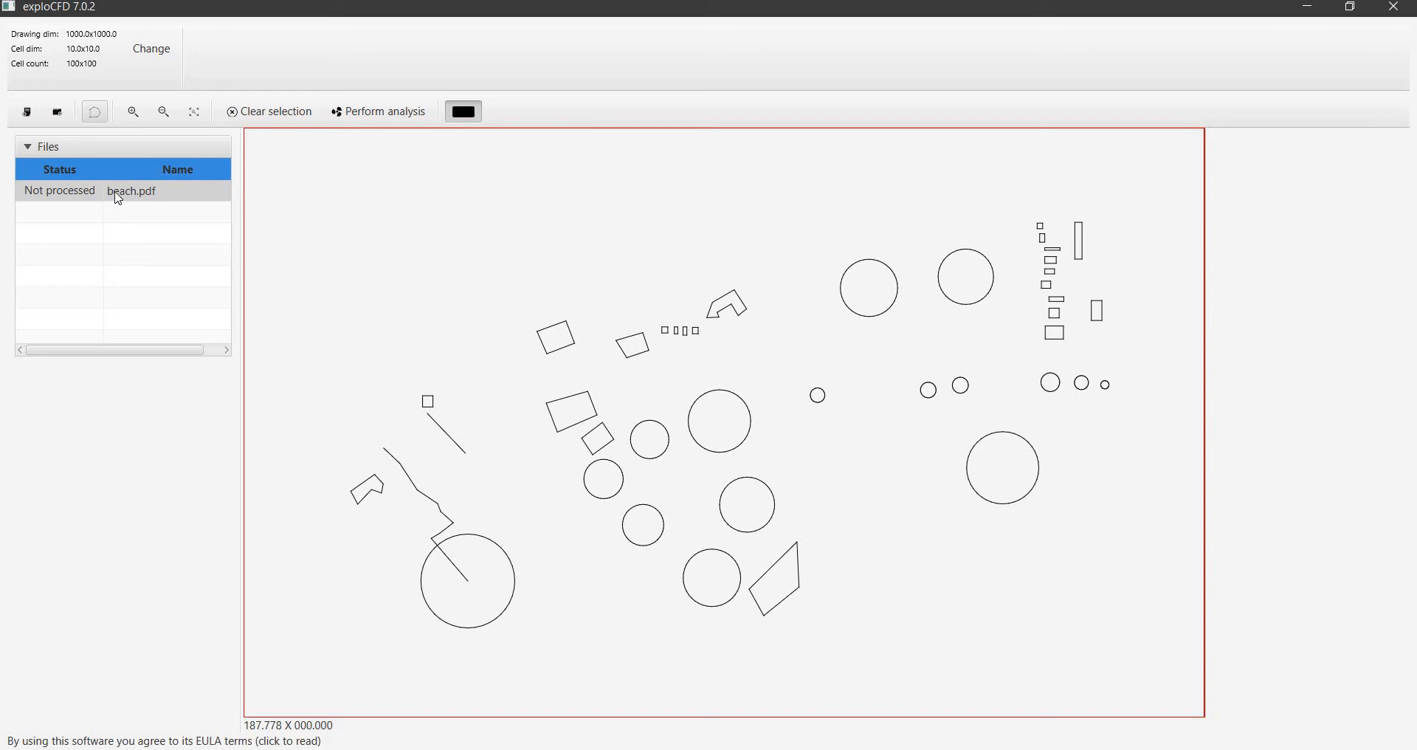
Select every line of the beach drawing and exclude the selected lines from the model
scroll(515, 326, "down", 1)
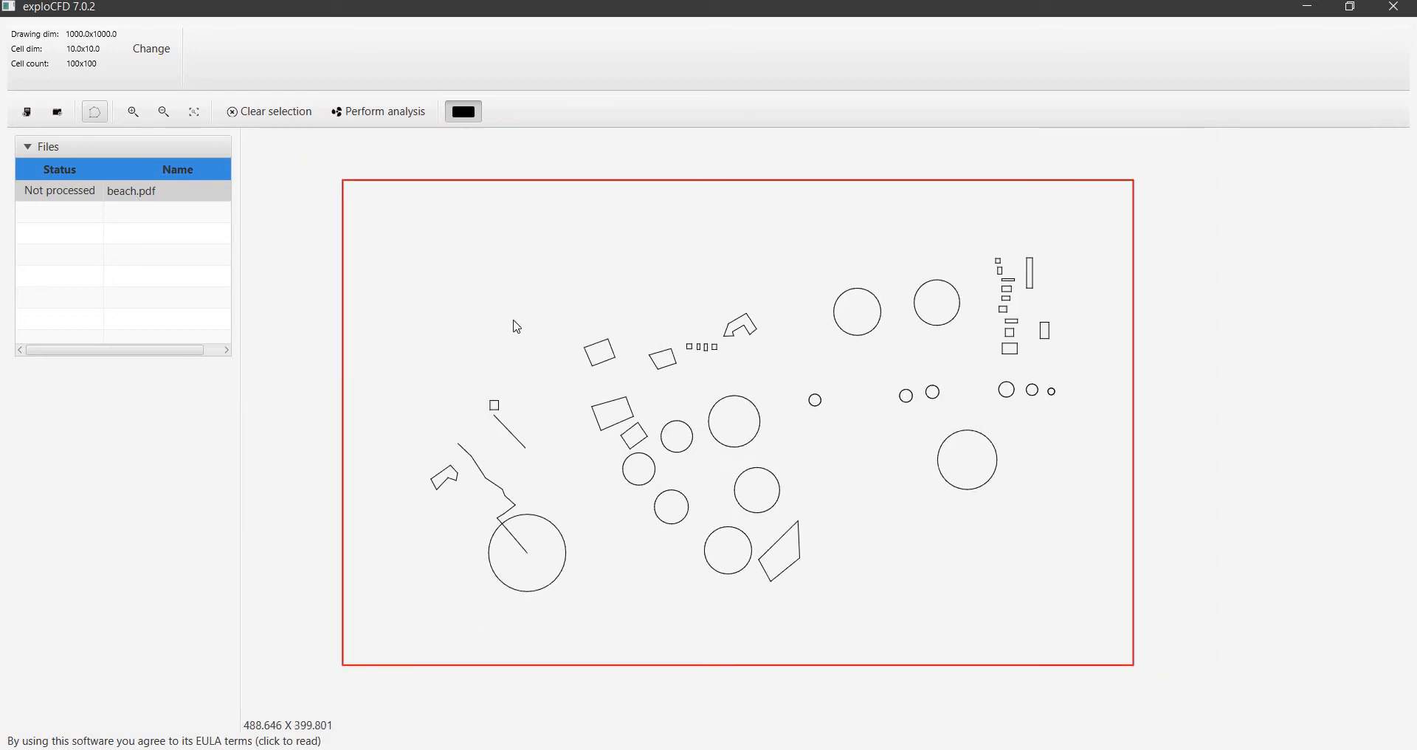
scroll(514, 322, "down", 2)
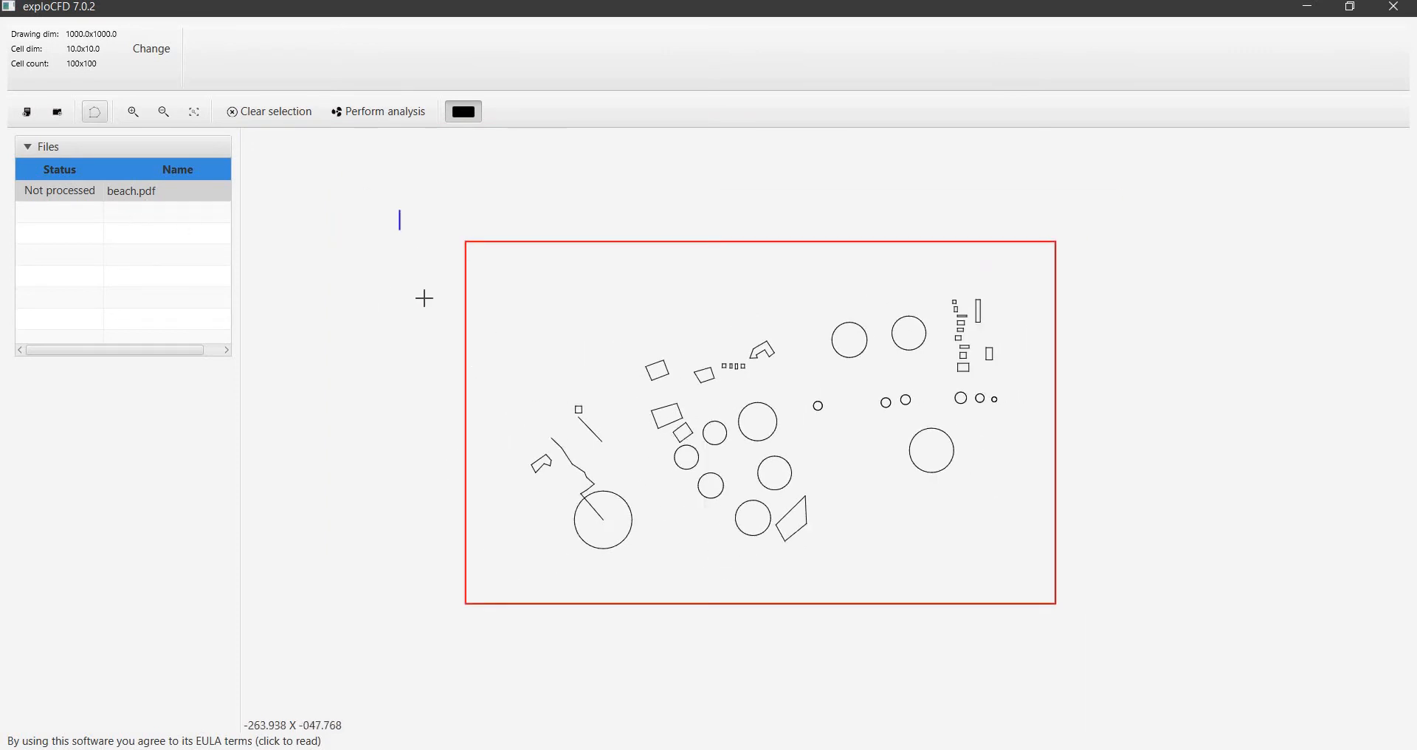
left_click_drag(424, 298, 403, 224)
mouse_move(402, 205)
left_mouse_down()
mouse_move(471, 240)
mouse_move(923, 329)
mouse_move(1109, 440)
mouse_move(1092, 639)
mouse_move(1095, 654)
mouse_move(1111, 648)
left_mouse_up()
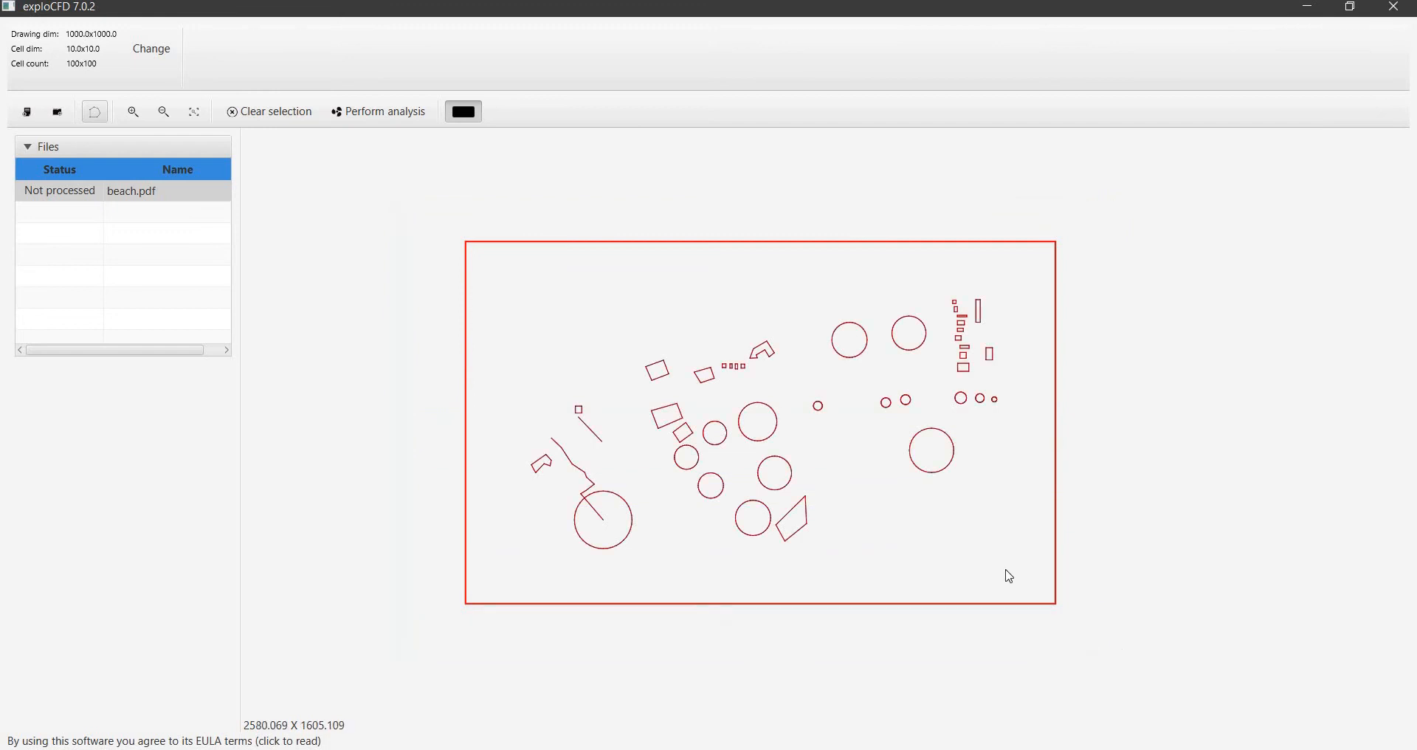
right_click(830, 426)
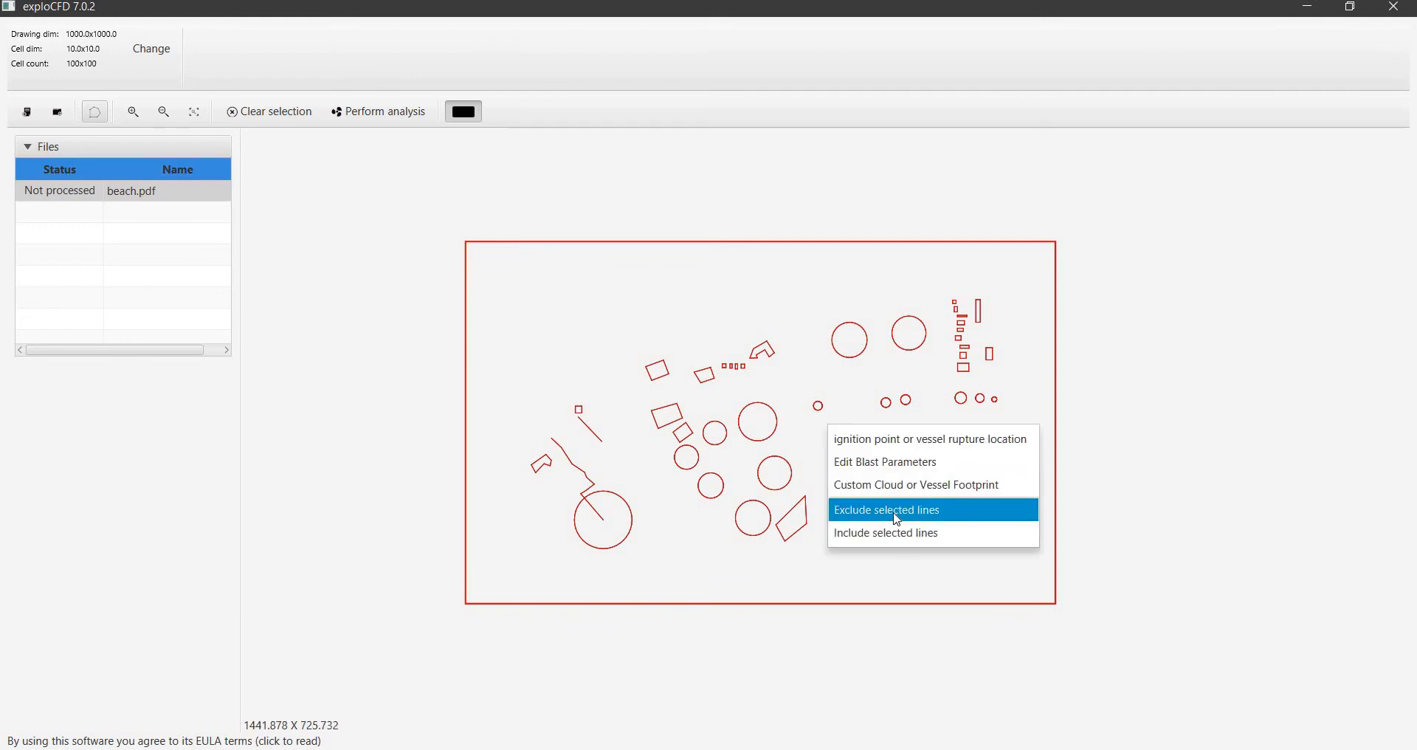
left_click(898, 537)
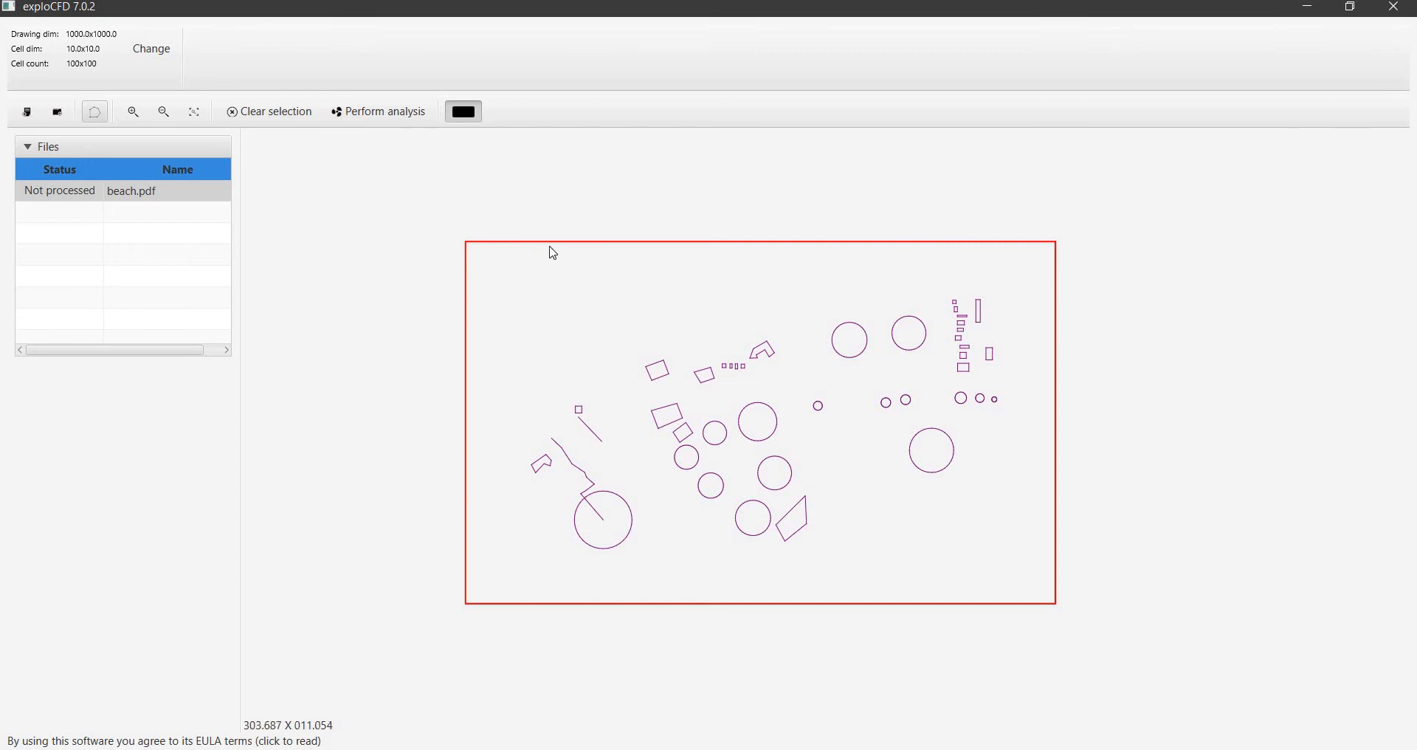
Enlarge the red domain boundary slightly outward on all four sides of the drawing frame
left_click_drag(548, 239, 547, 220)
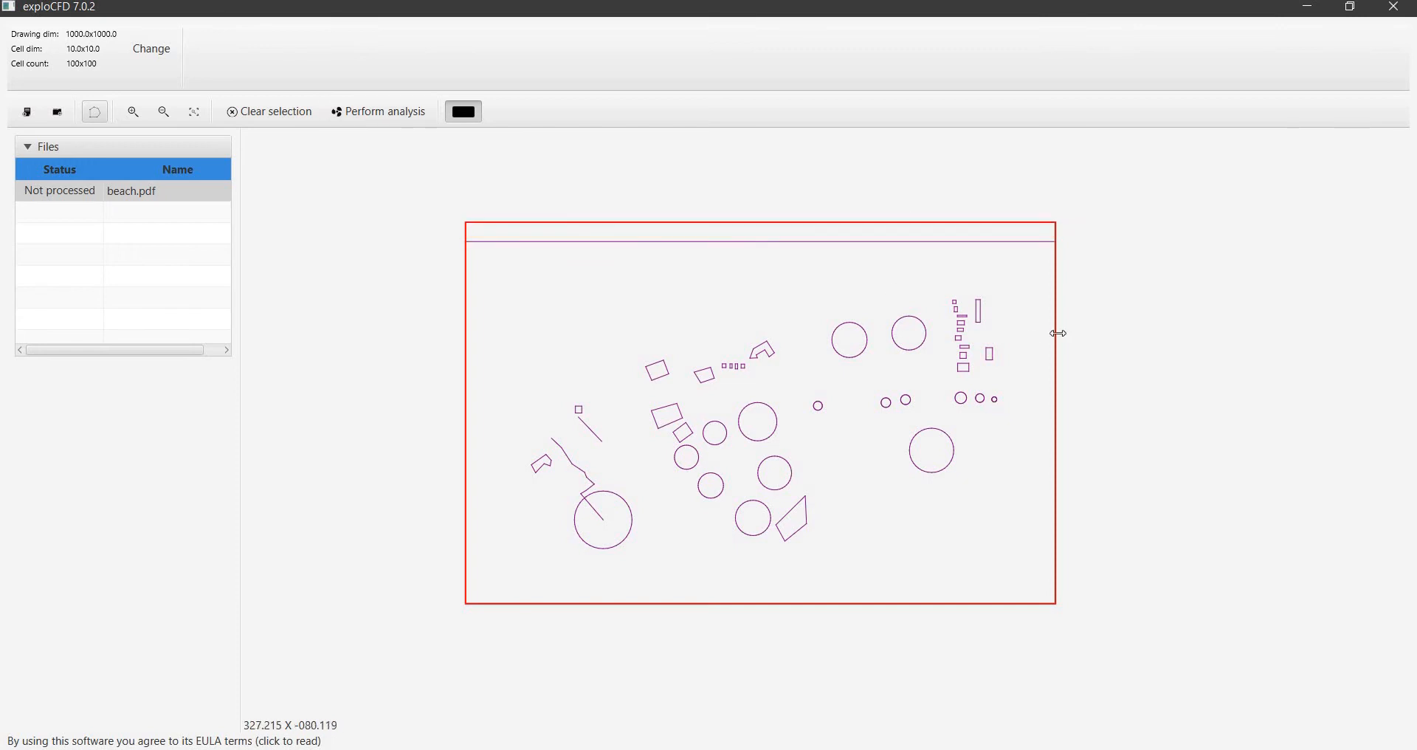
left_click_drag(1070, 319, 1071, 319)
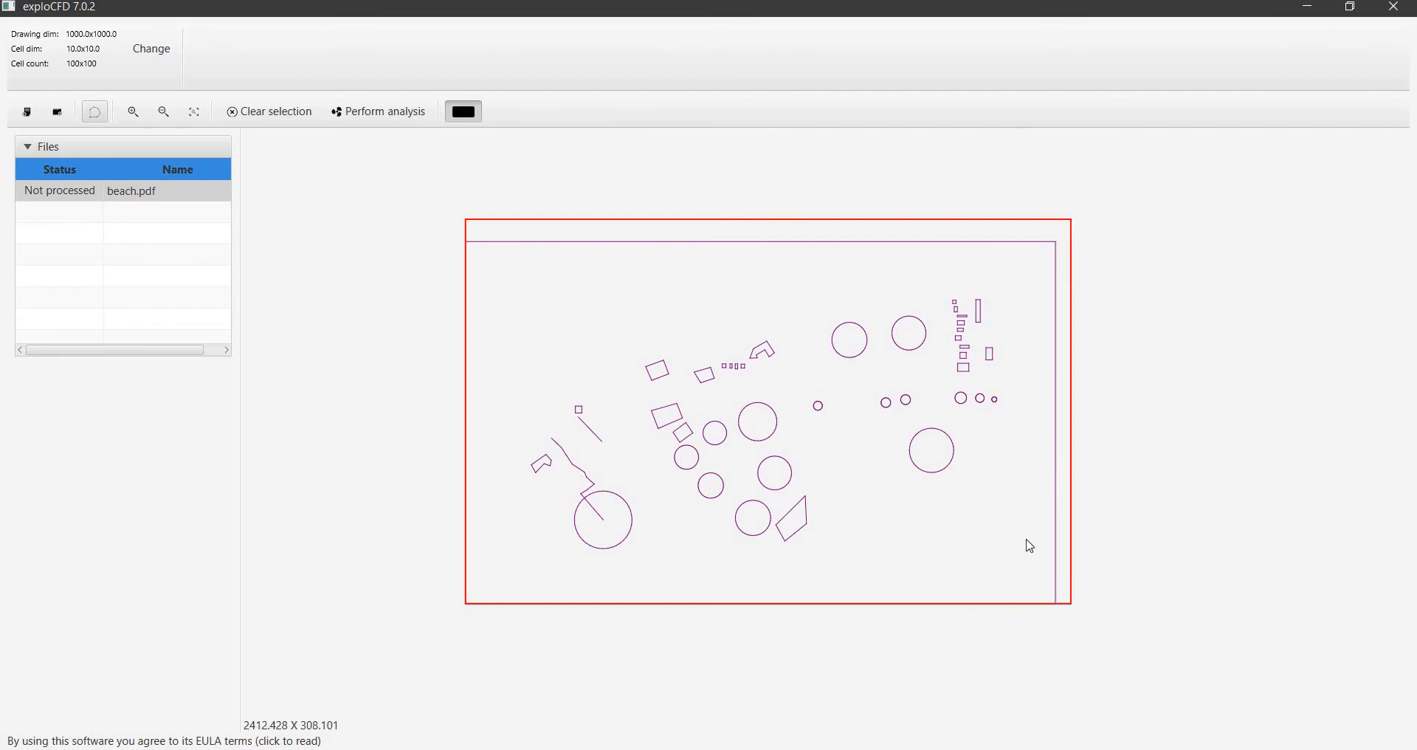
mouse_move(1021, 605)
left_mouse_down()
mouse_move(834, 639)
mouse_move(834, 622)
left_mouse_up()
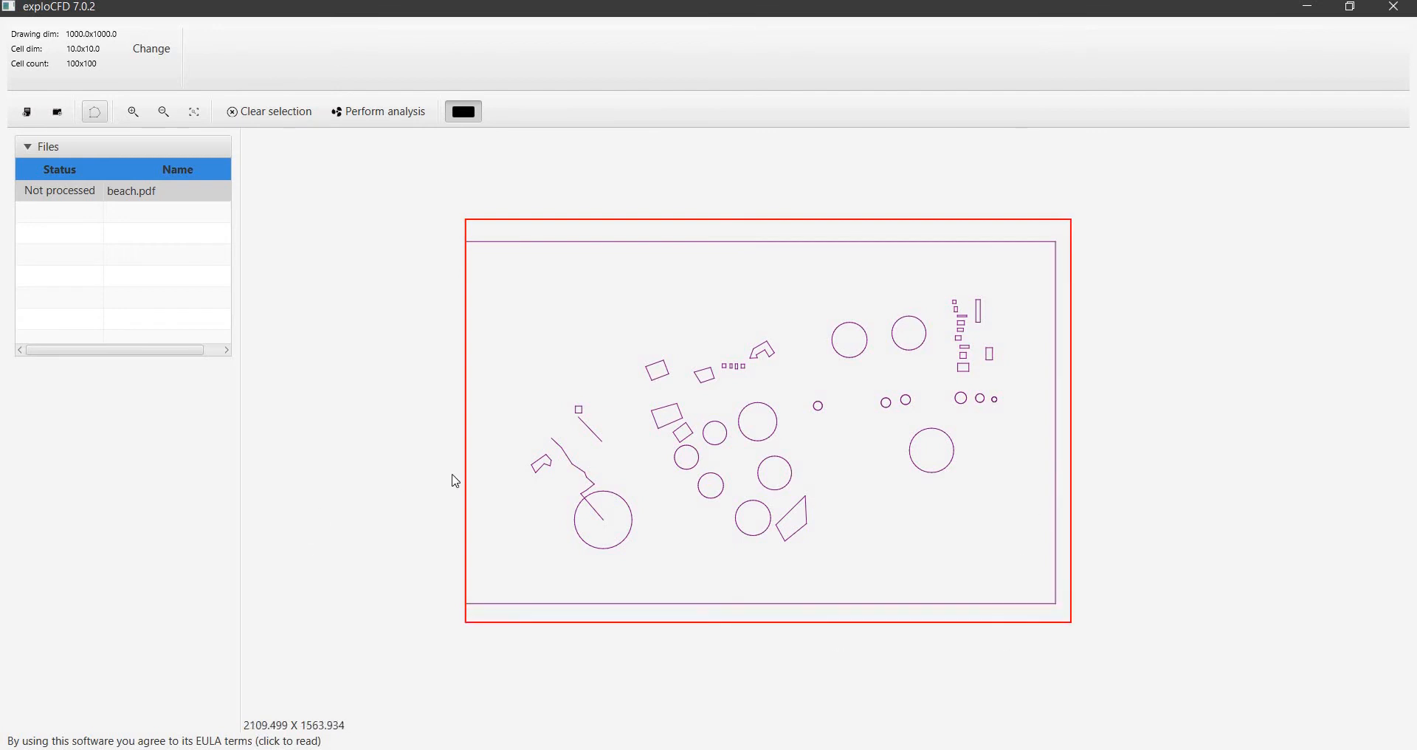
left_click_drag(449, 448, 450, 448)
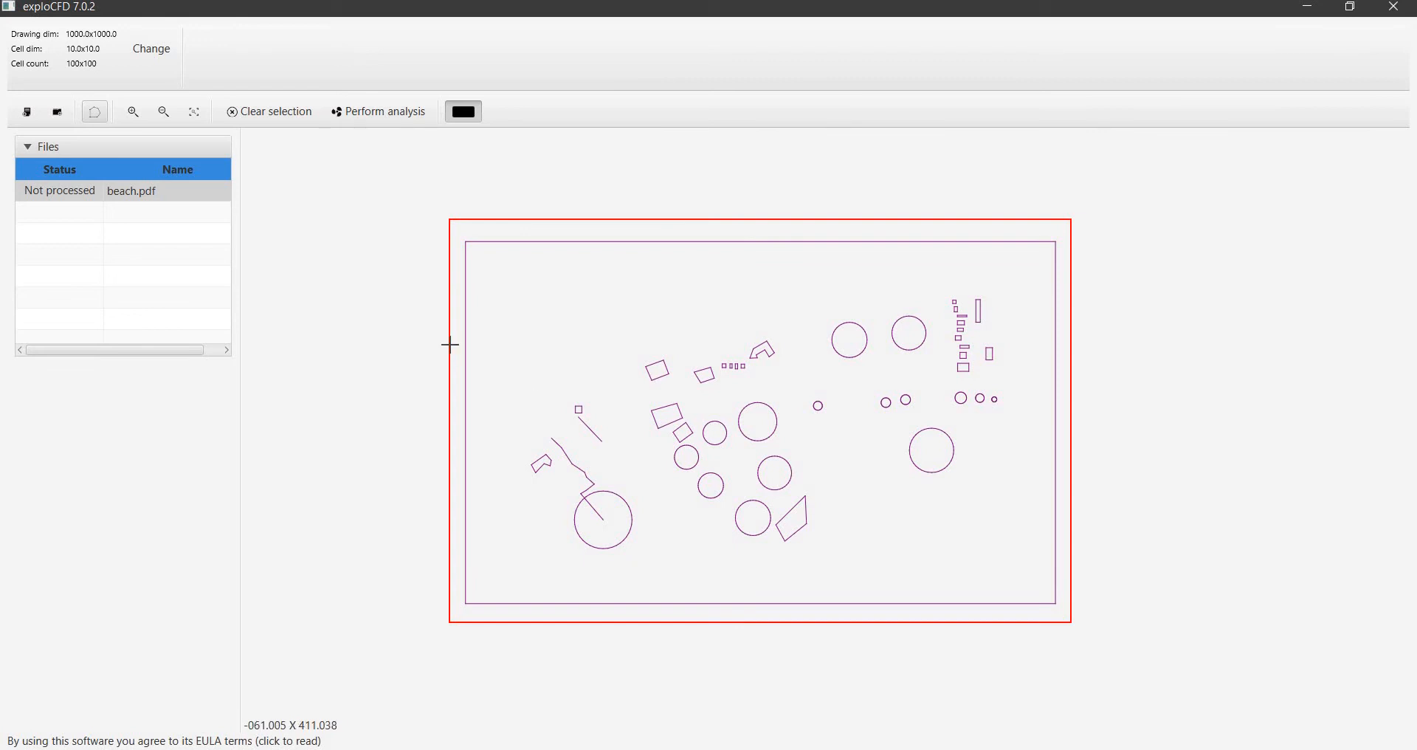
Bring all four sides of the red domain boundary back onto the drawing frame
left_click_drag(458, 344, 466, 344)
left_click_drag(761, 226, 761, 249)
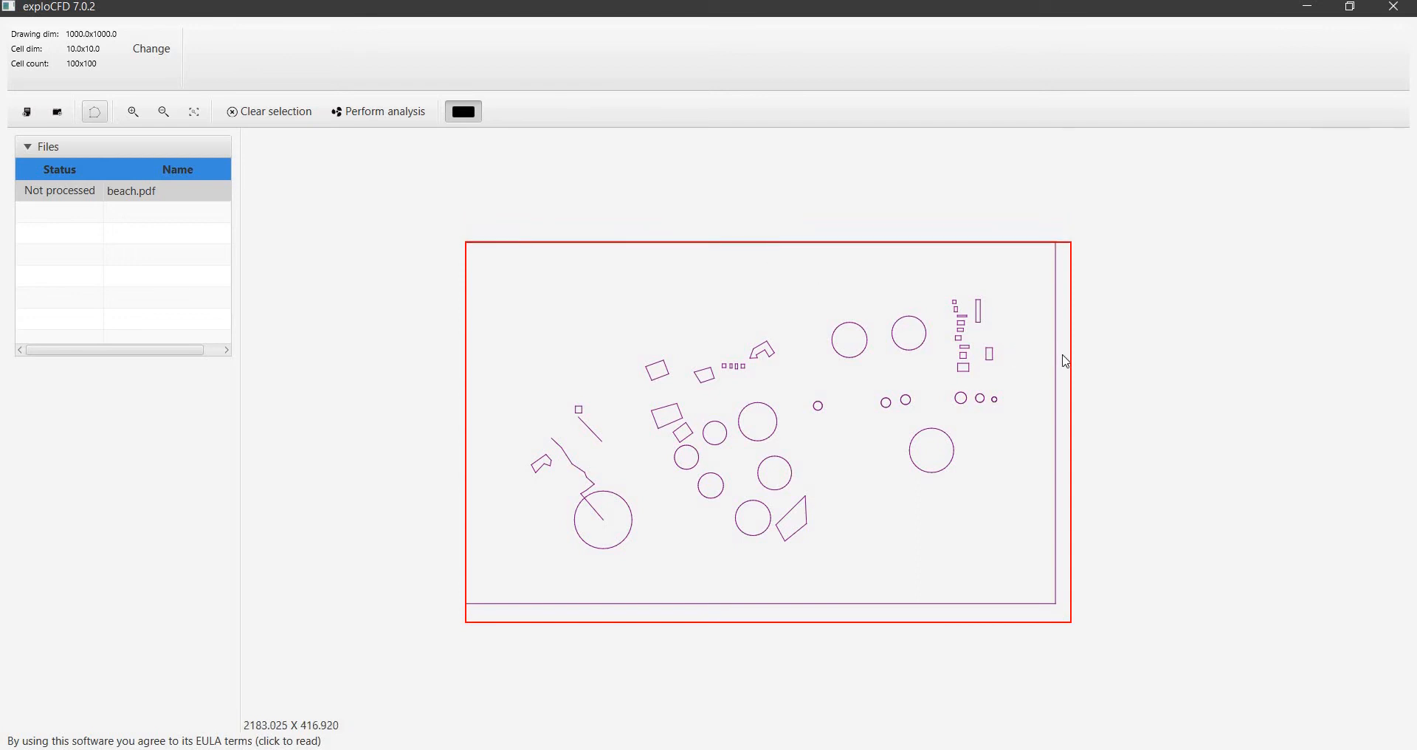
left_click_drag(1062, 355, 1056, 361)
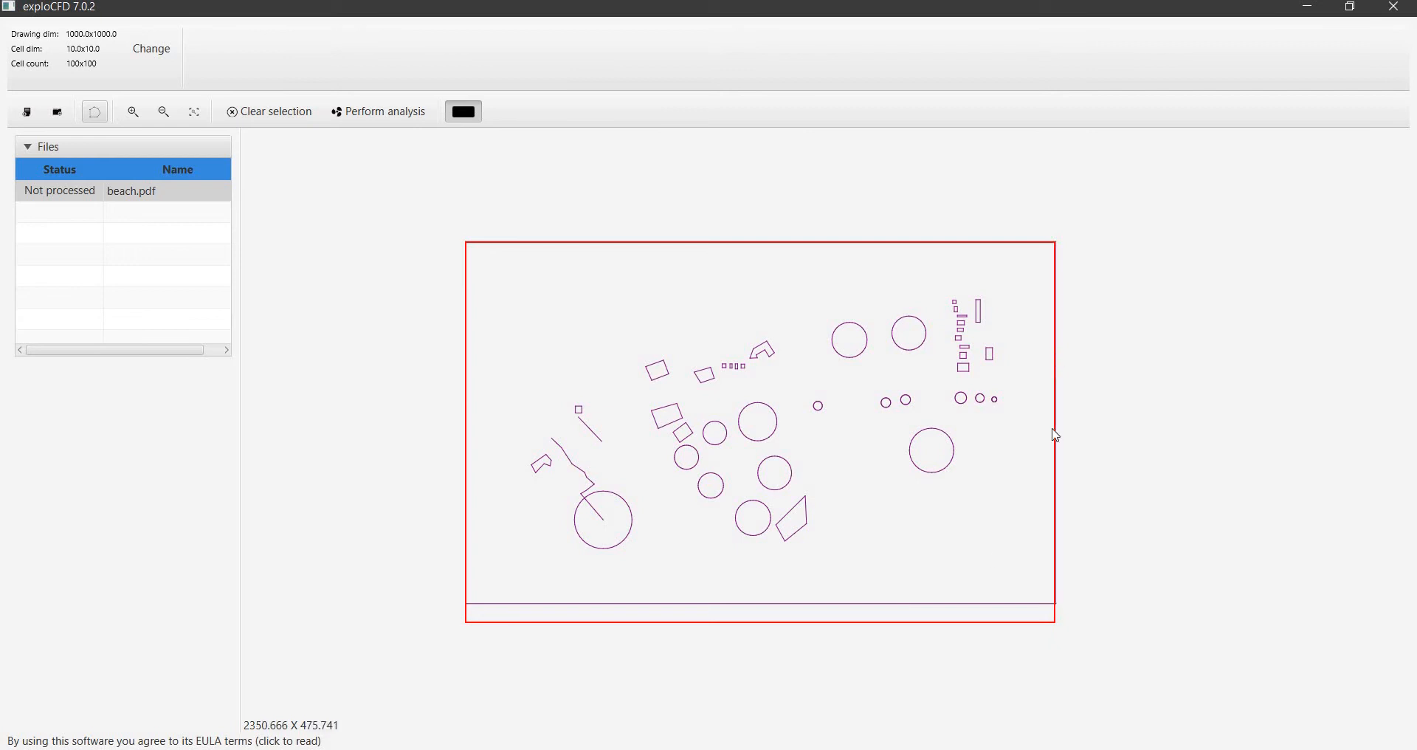
left_click_drag(908, 605, 908, 602)
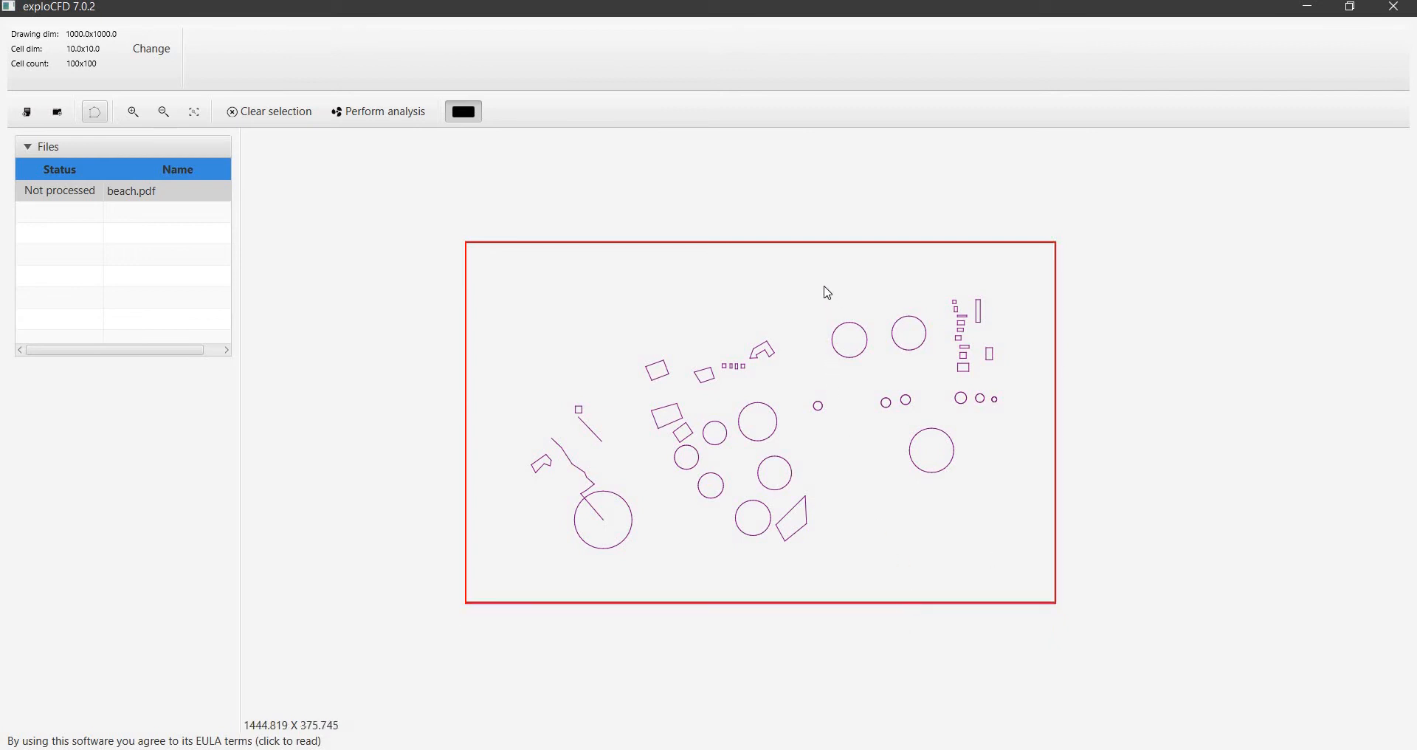
Include the two upper circles, the large central circle, and the large lower-left circle with its radial line
left_click_drag(819, 284, 939, 379)
right_click(895, 326)
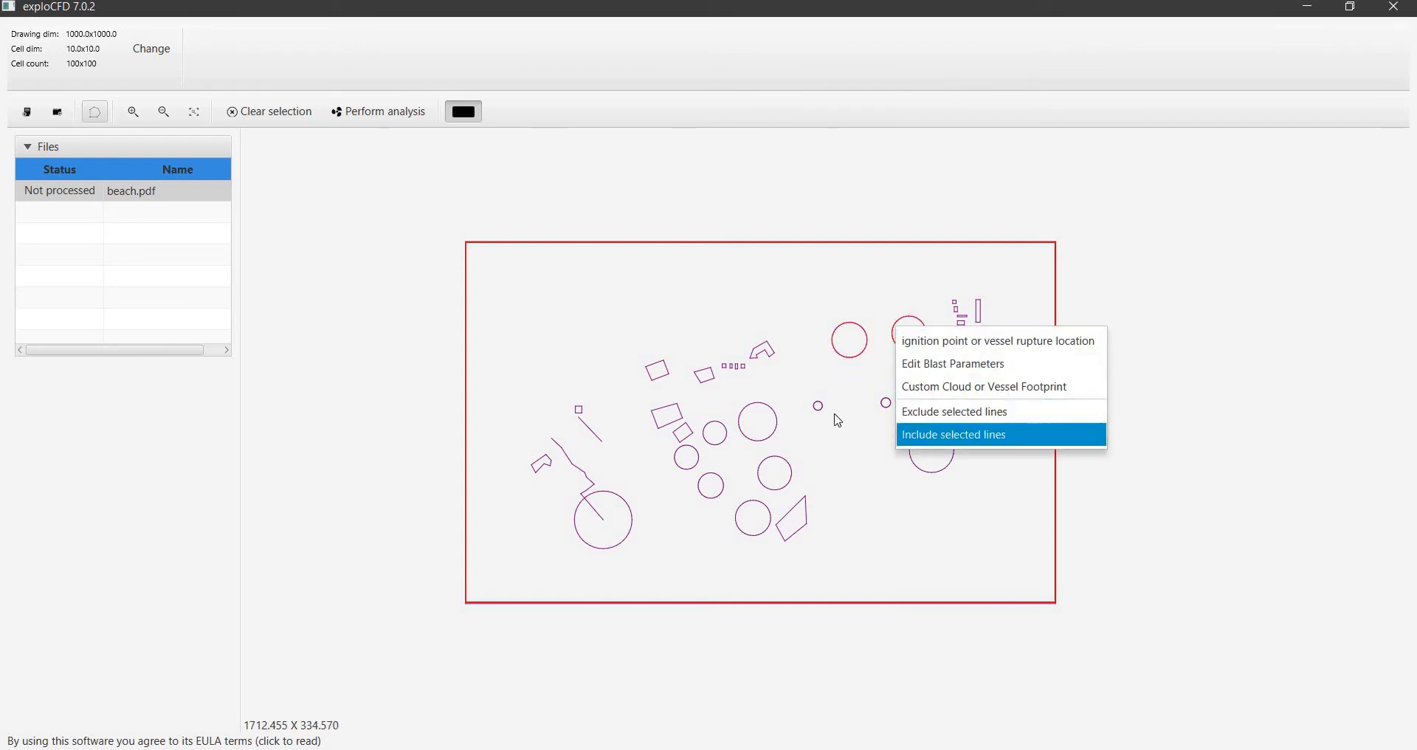
key("Return")
left_click_drag(731, 394, 786, 451)
left_click_drag(559, 487, 627, 545)
right_click(621, 538)
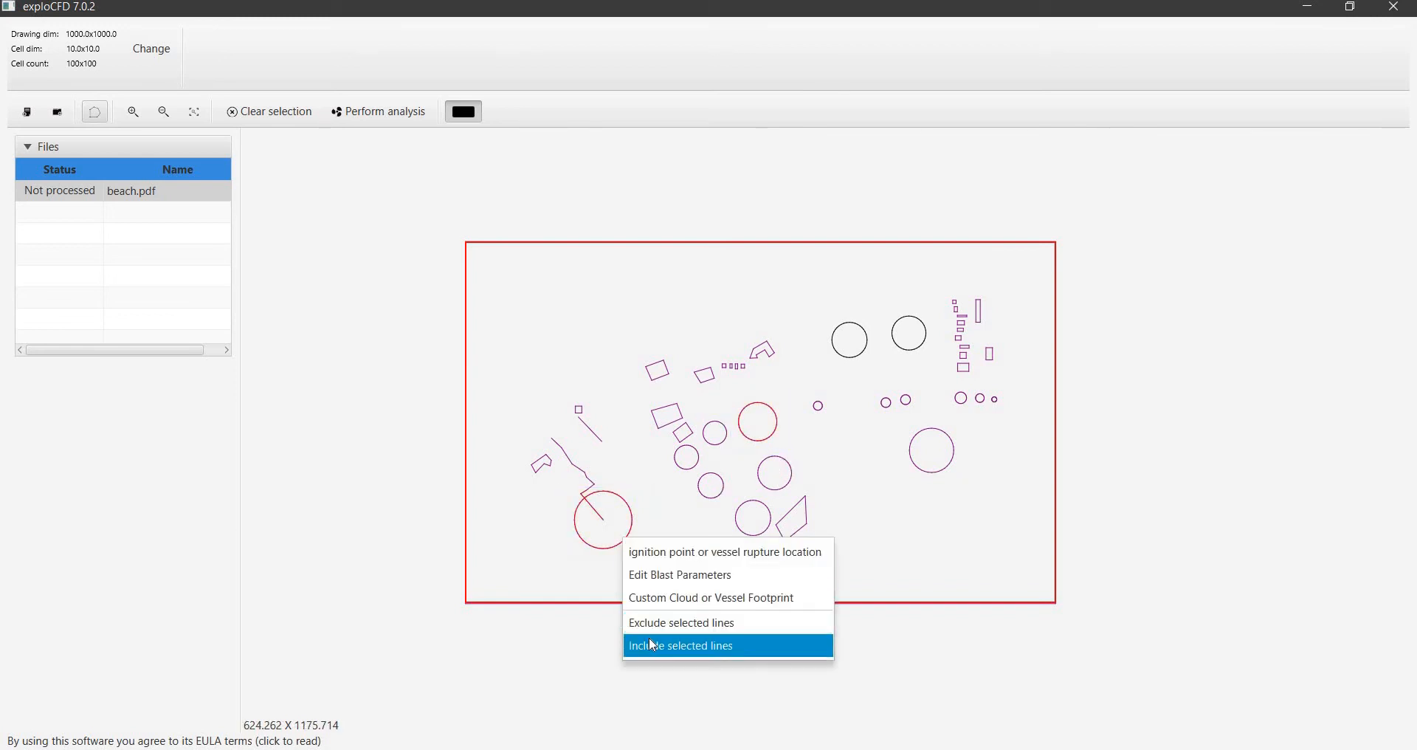
left_click(649, 639)
Include the large circle at the drawing's right and the group of small rectangles and circles beside it
left_click_drag(894, 421, 981, 502)
right_click(946, 463)
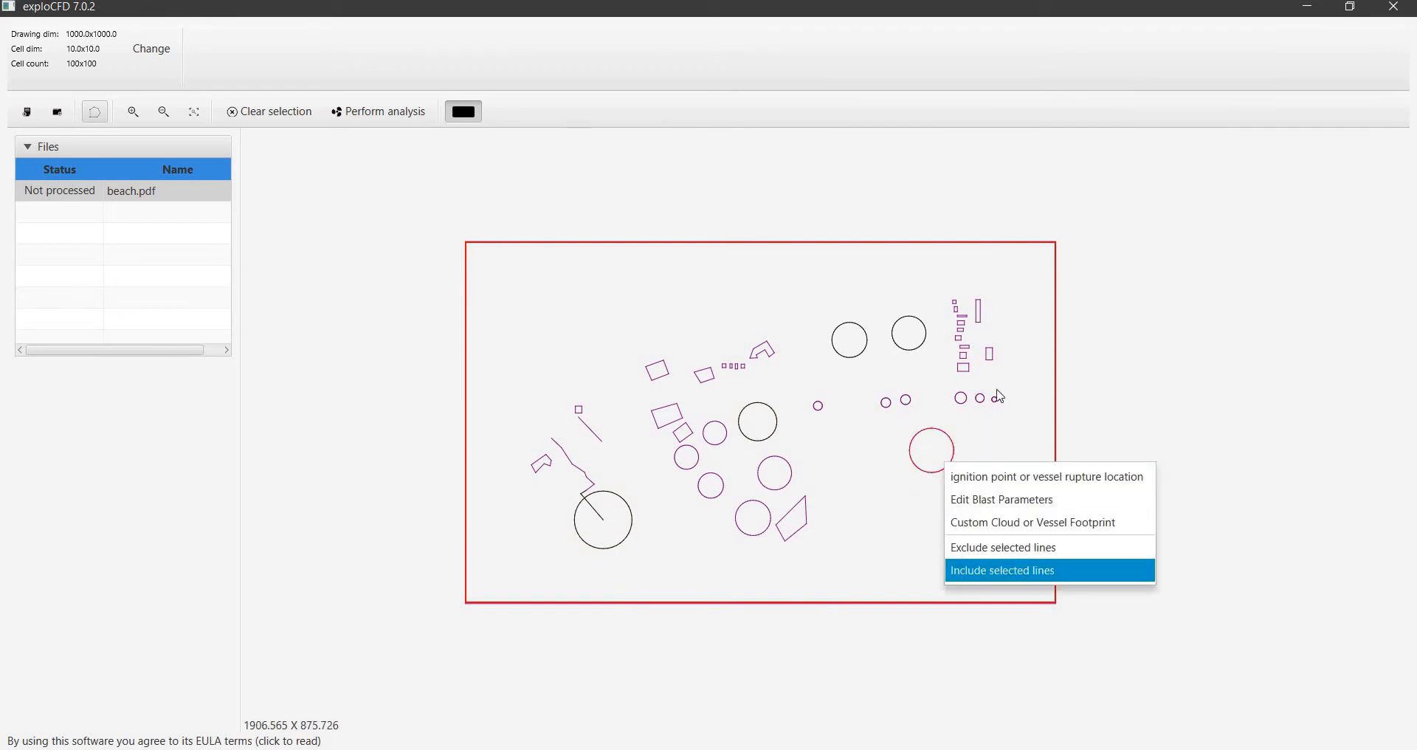
left_click_drag(945, 272, 1016, 419)
right_click(1016, 418)
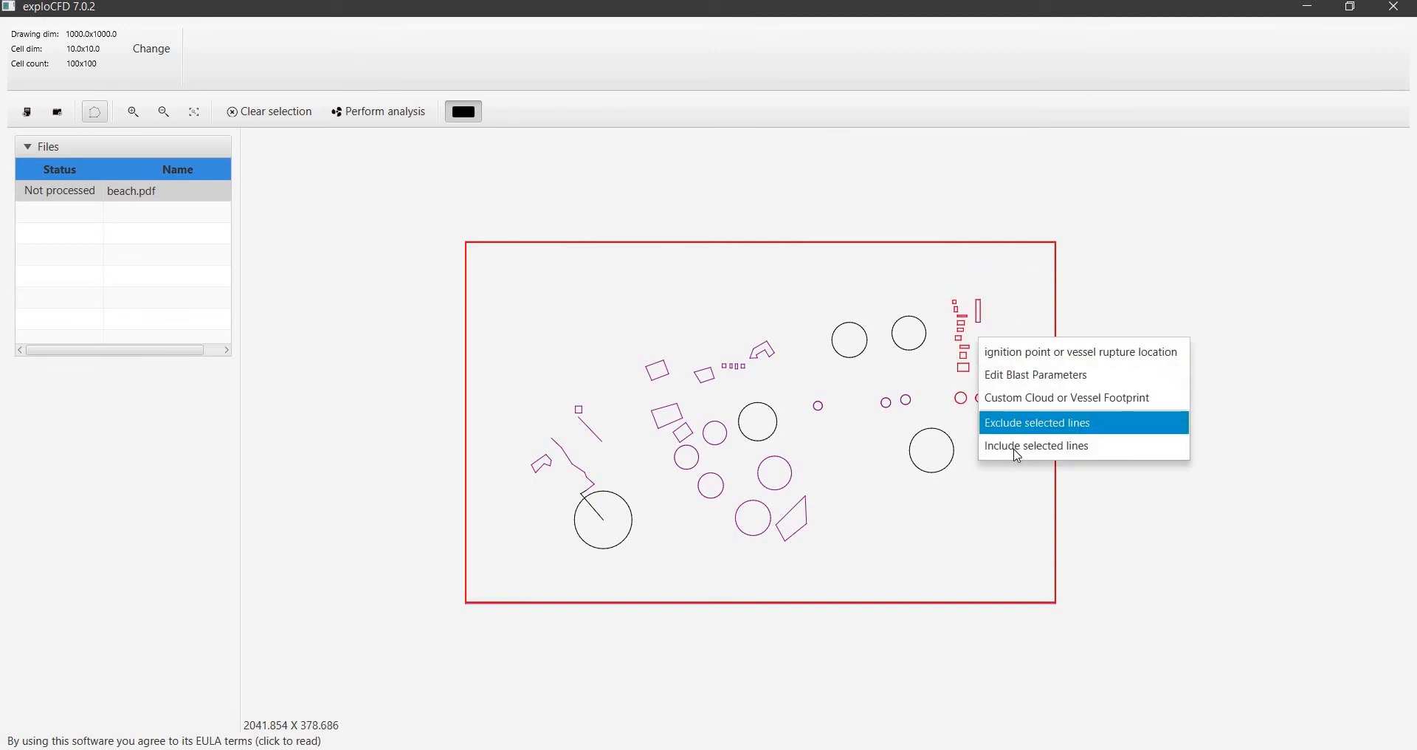
left_click(1018, 448)
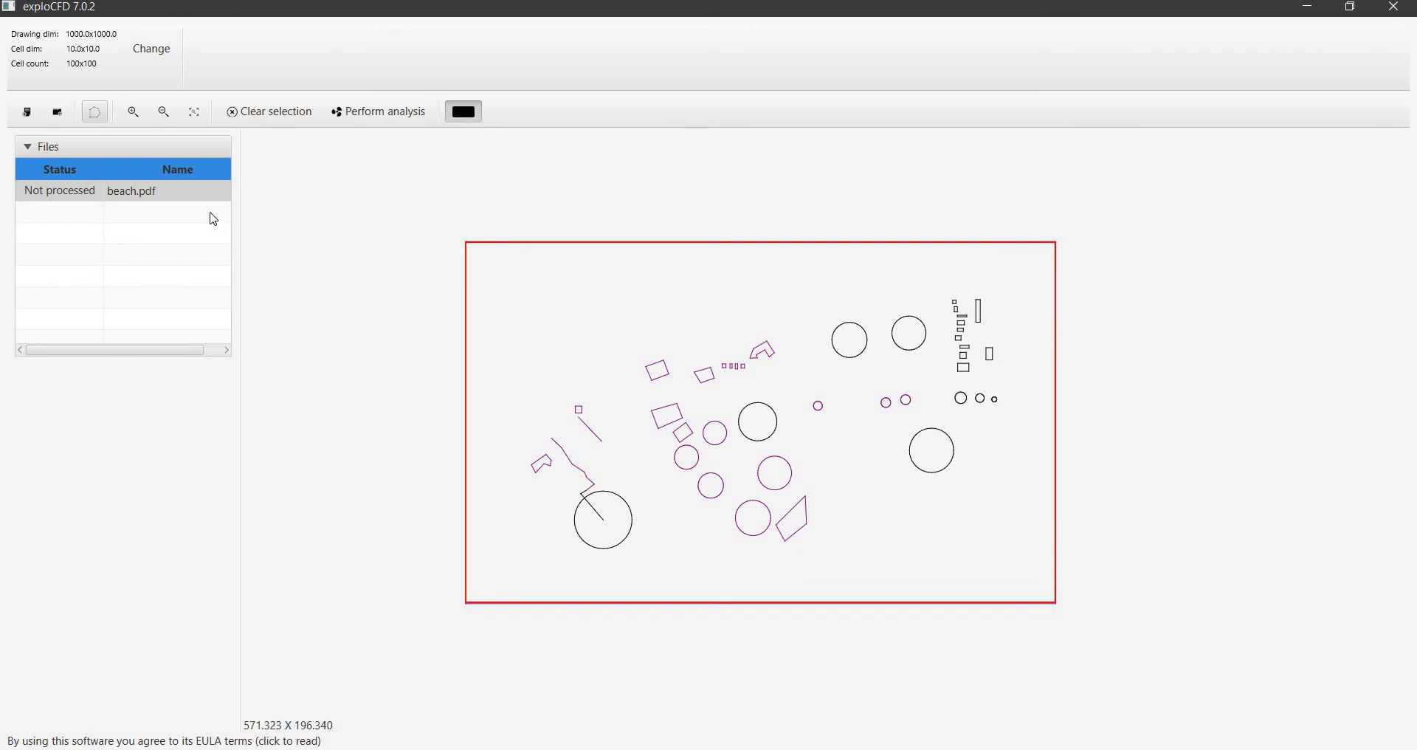
Measure the domain's right and top edges with a polygon that ends outside the frame's left edge
left_click(97, 116)
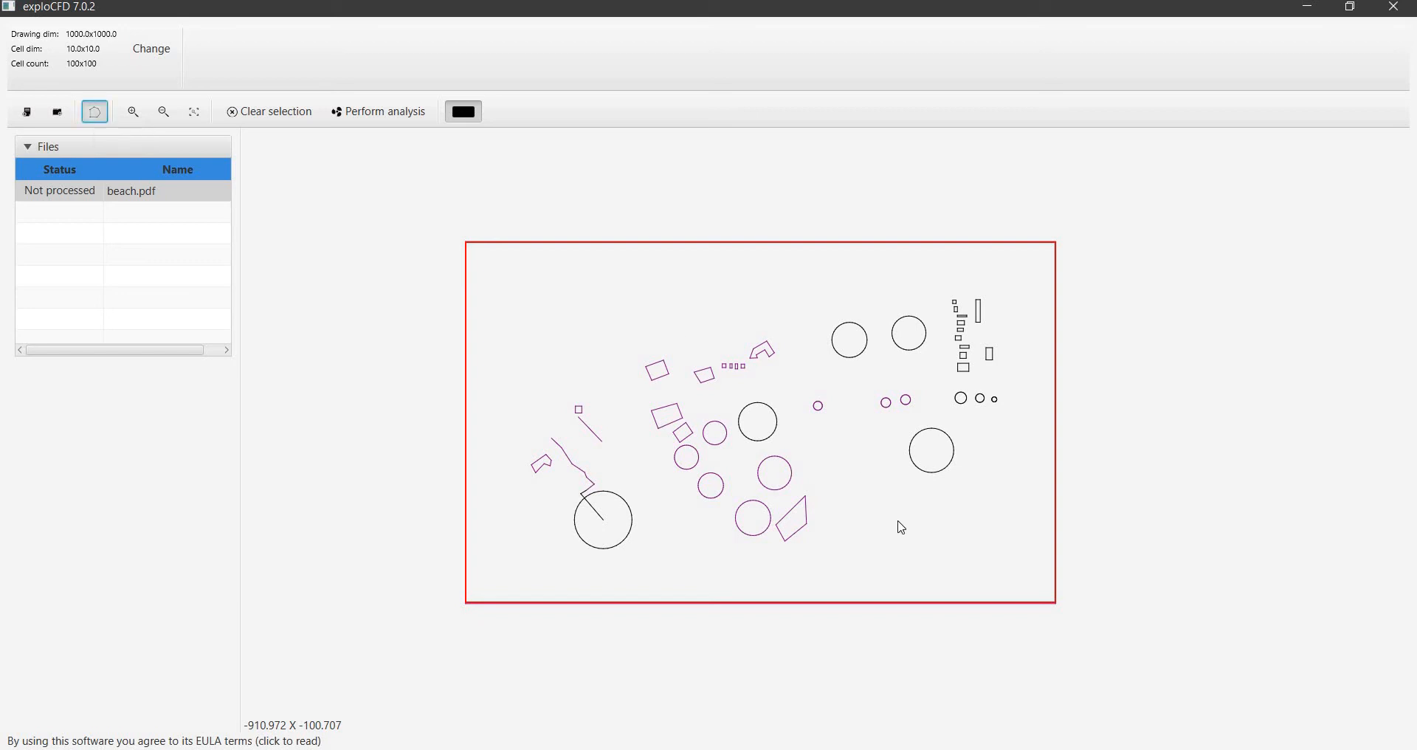
left_click(1055, 603)
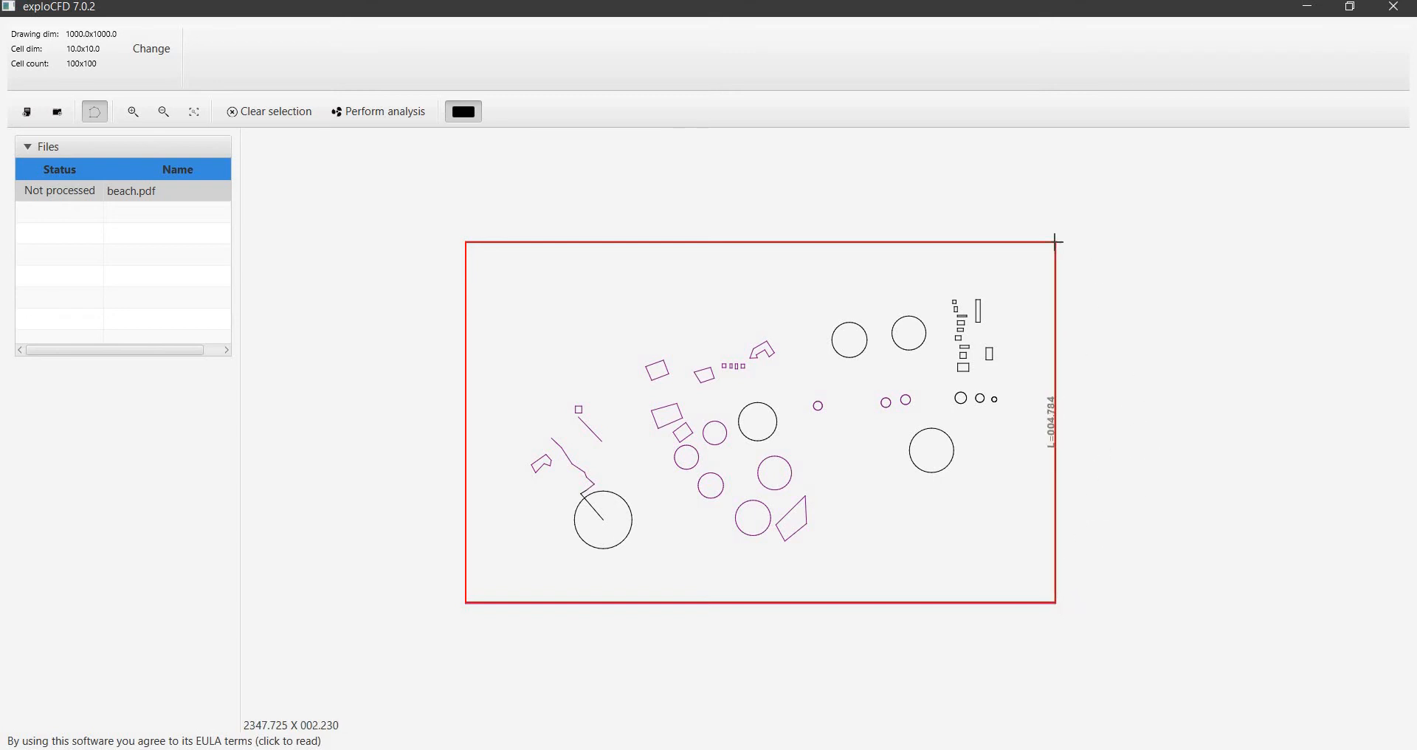
left_click(464, 242)
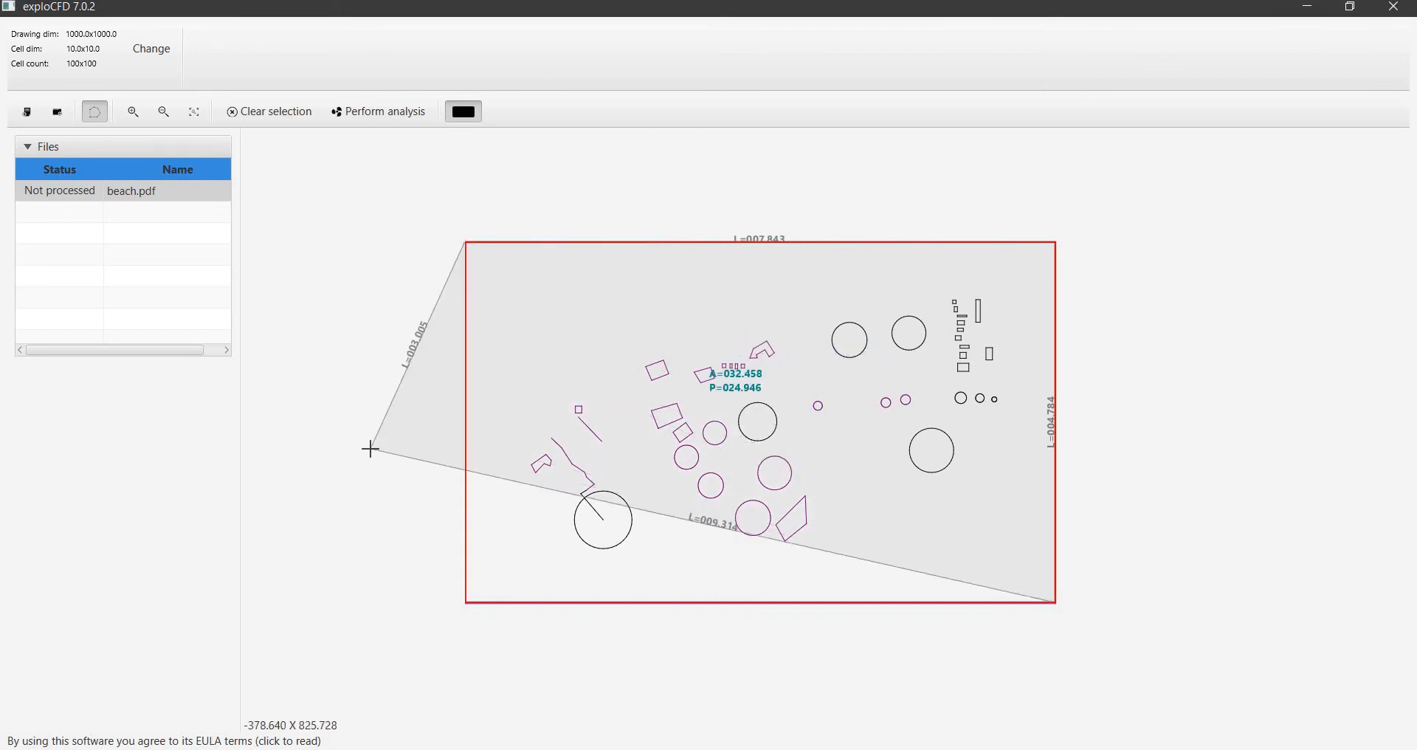
left_click(371, 449)
double_click(417, 468)
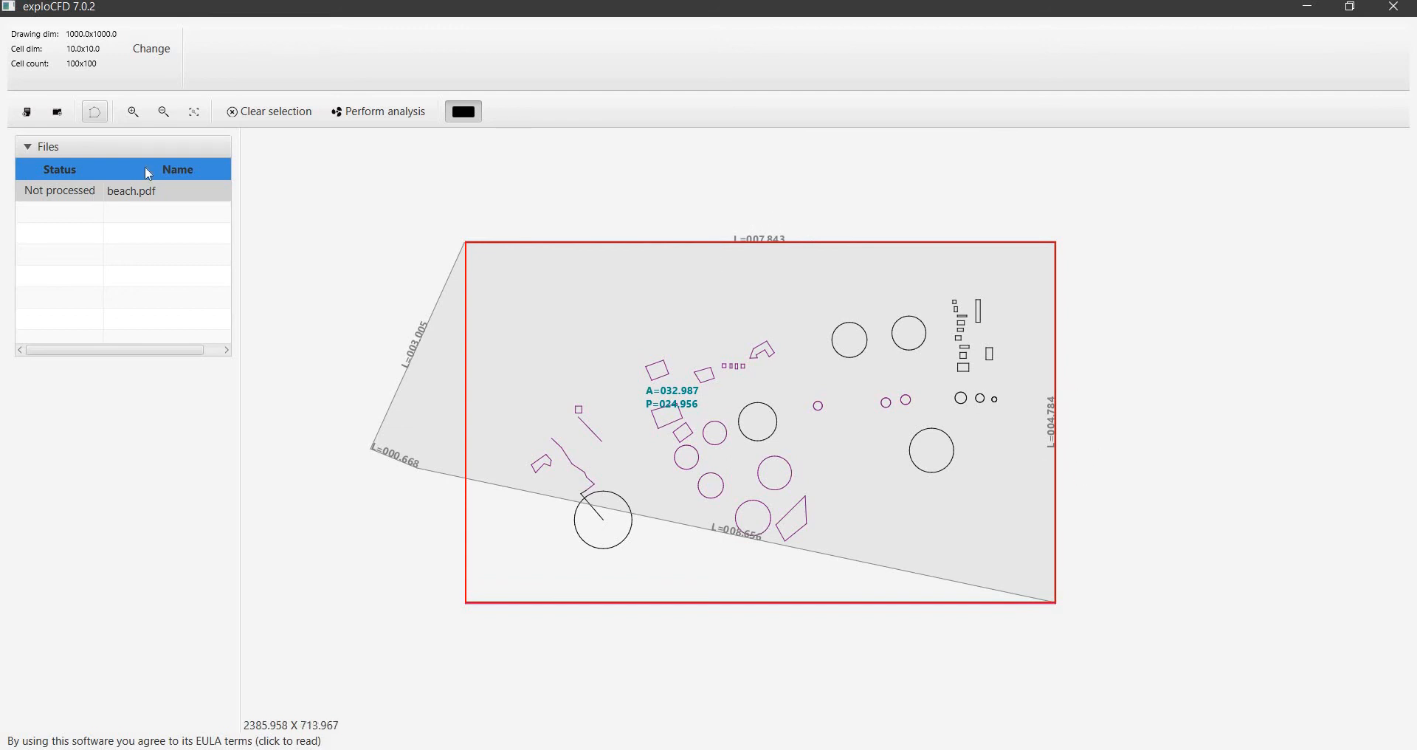
Set the drawing size to 784.3 wide by 478.4 high
left_click(152, 49)
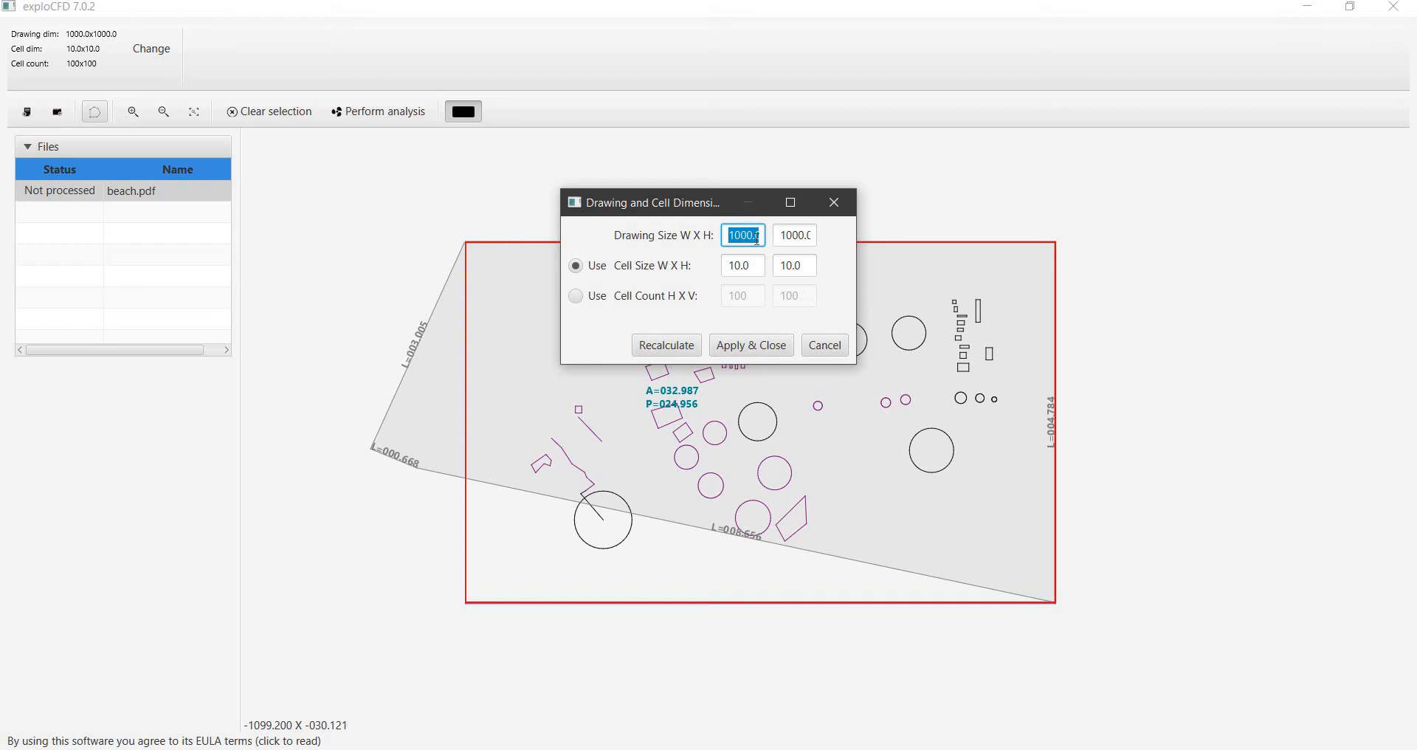
type("478.4")
left_click_drag(646, 204, 698, 288)
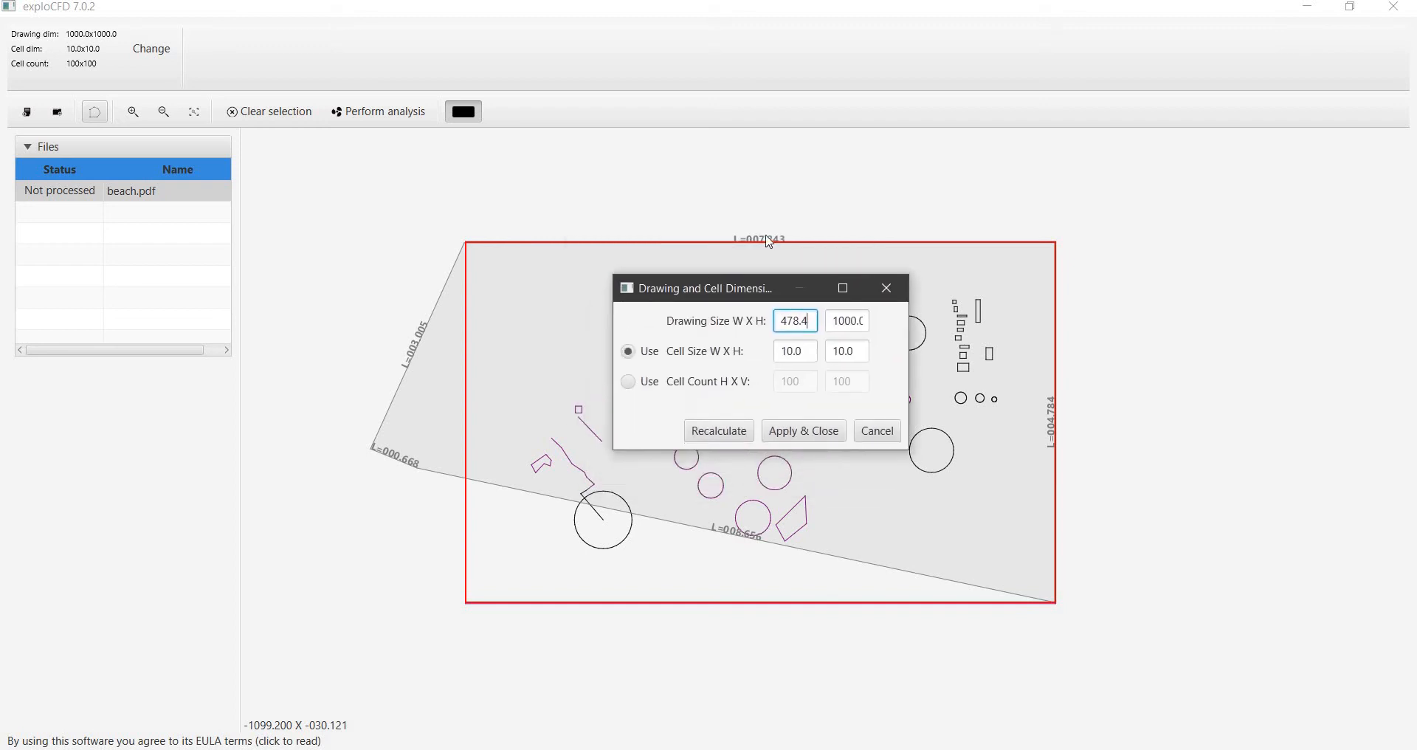
left_click_drag(809, 322, 738, 332)
key("BackSpace")
left_click(850, 322)
double_click(850, 322)
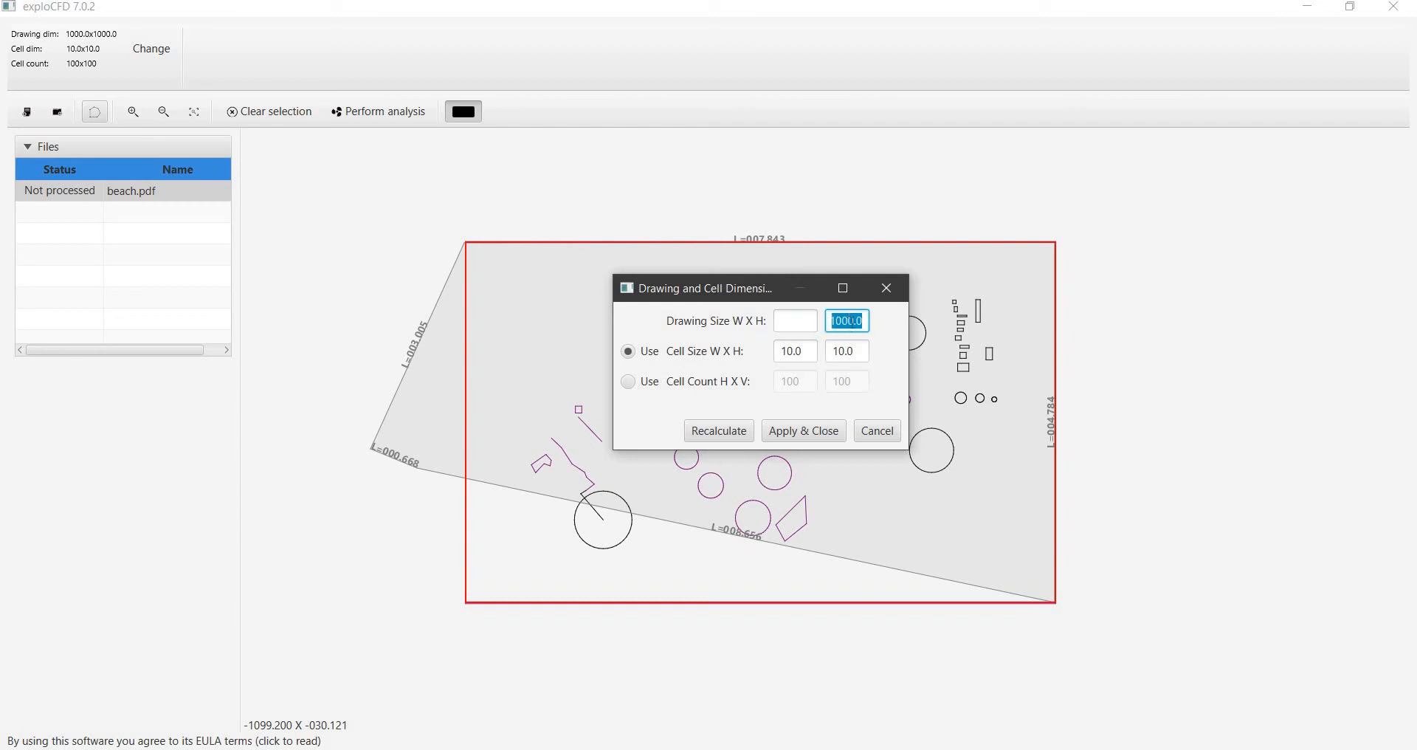
key("ctrl+v")
left_click(798, 323)
type("78")
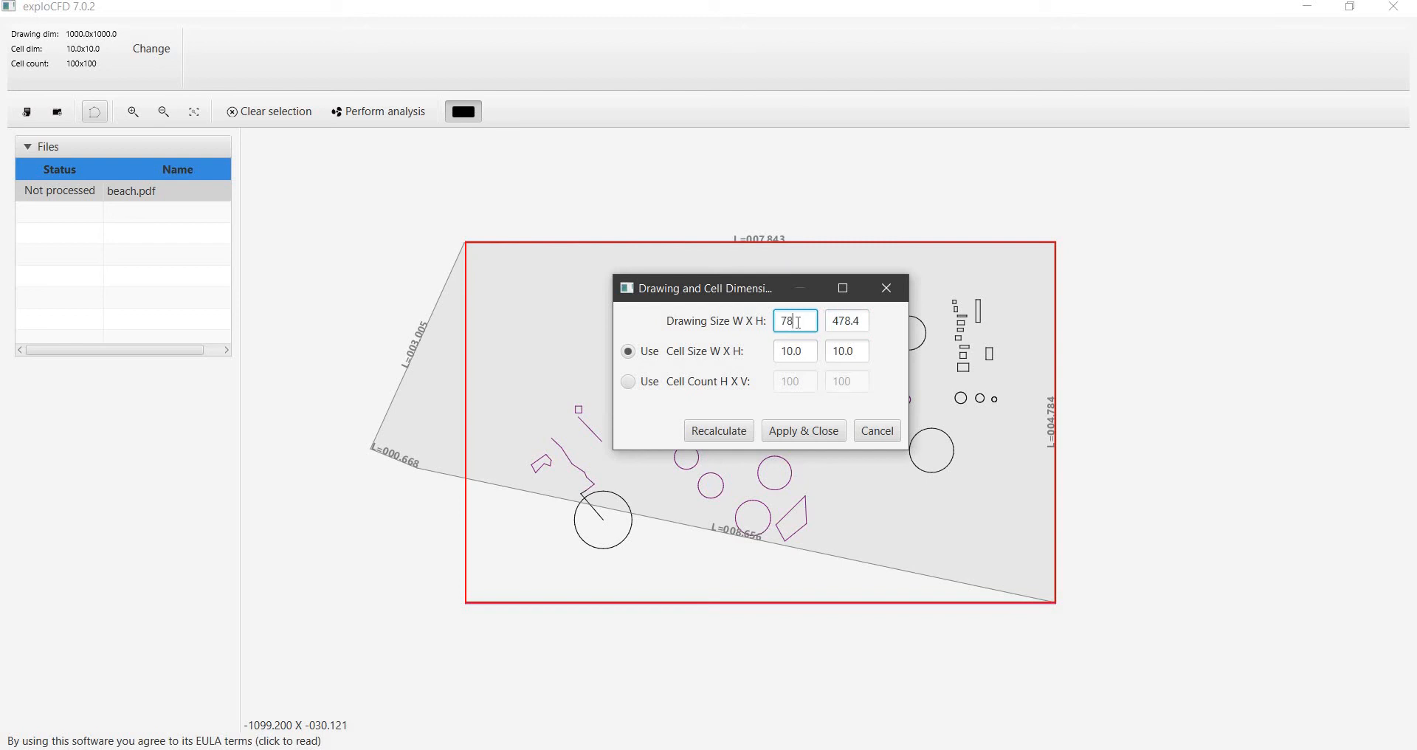
Switch the grid definition to a cell count of 300 by 300, recalculate the cell size, and apply the dimensions
left_click(629, 382)
double_click(800, 383)
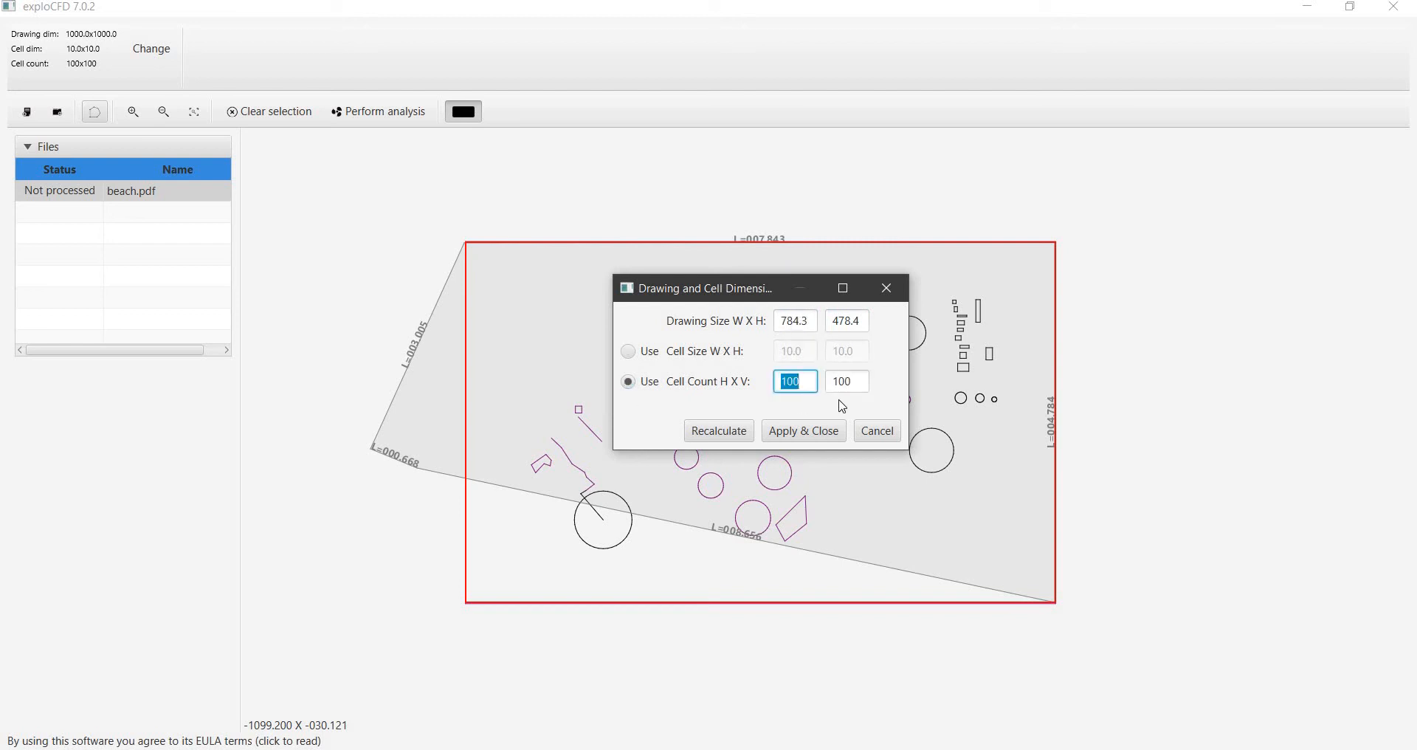
type("300")
key("Tab")
type("300")
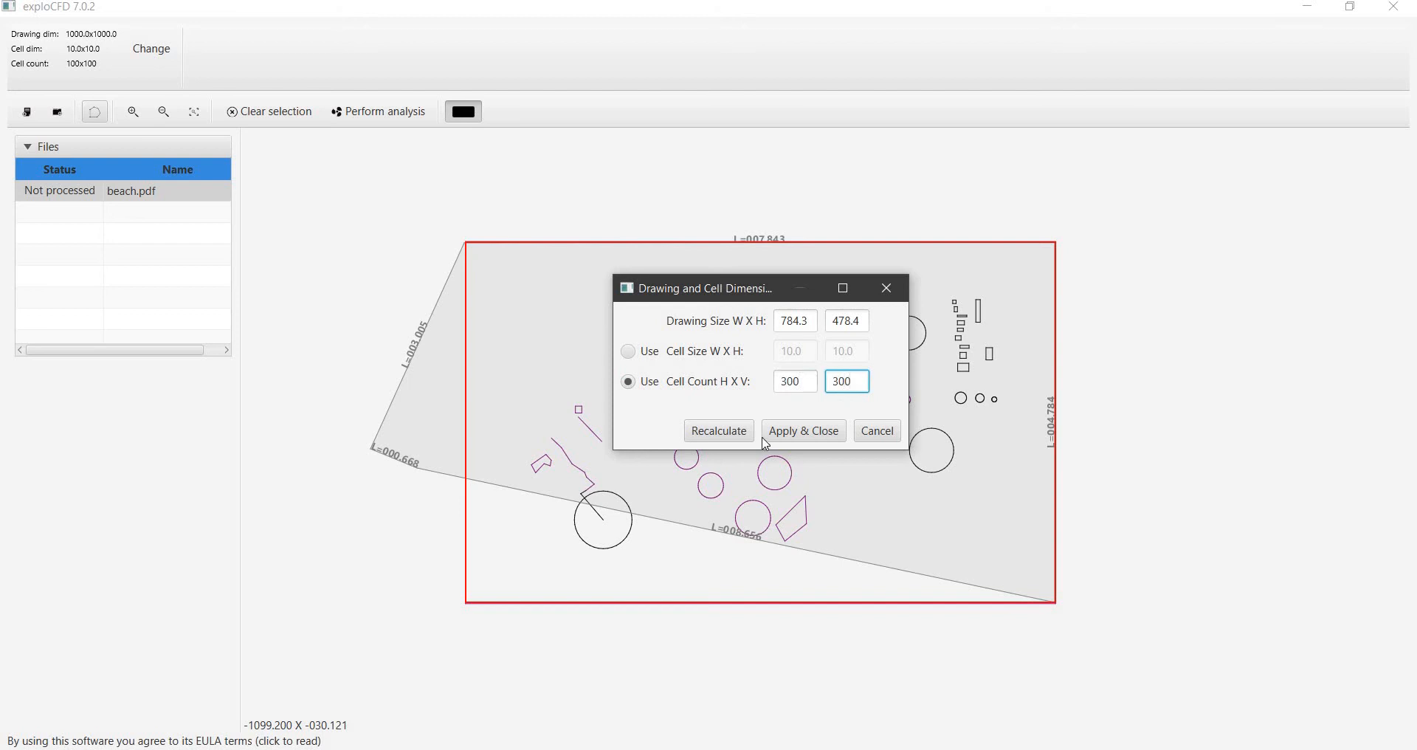
left_click(721, 433)
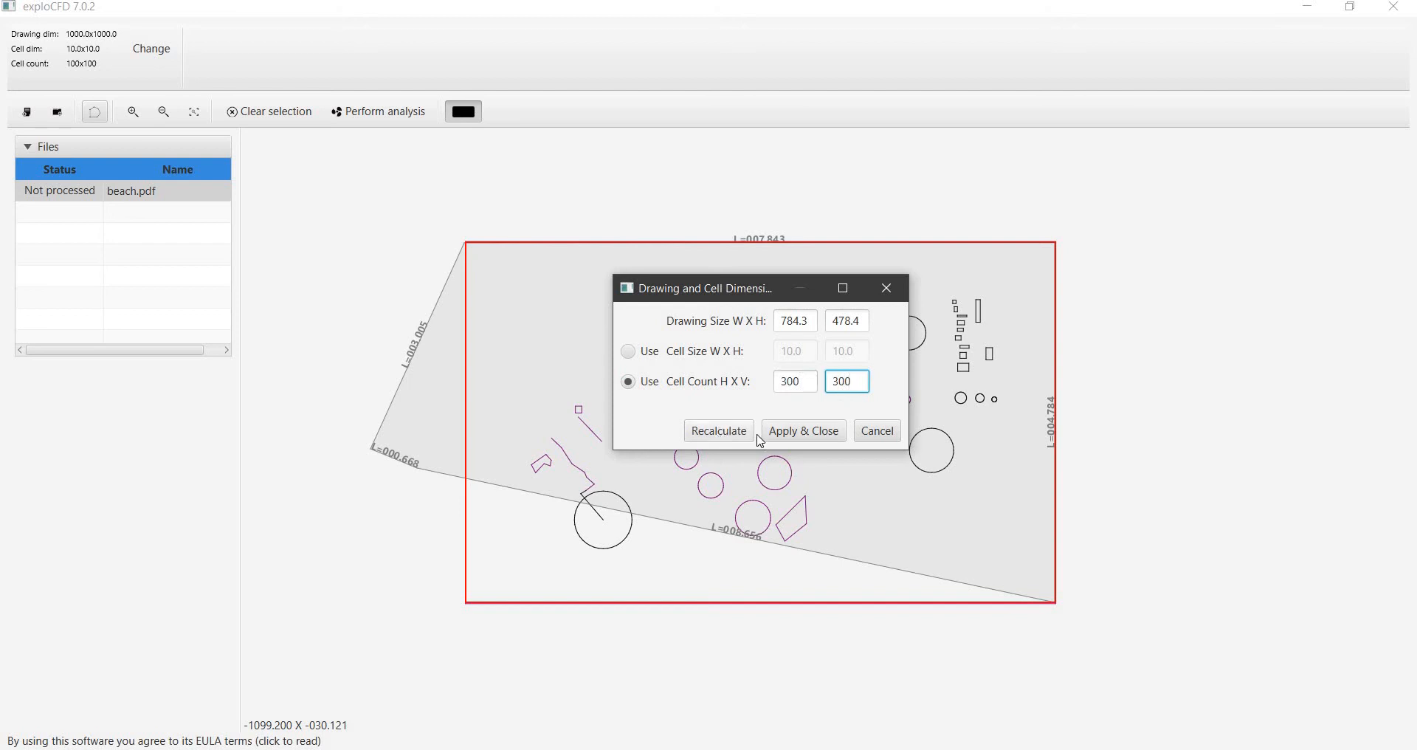
left_click(812, 438)
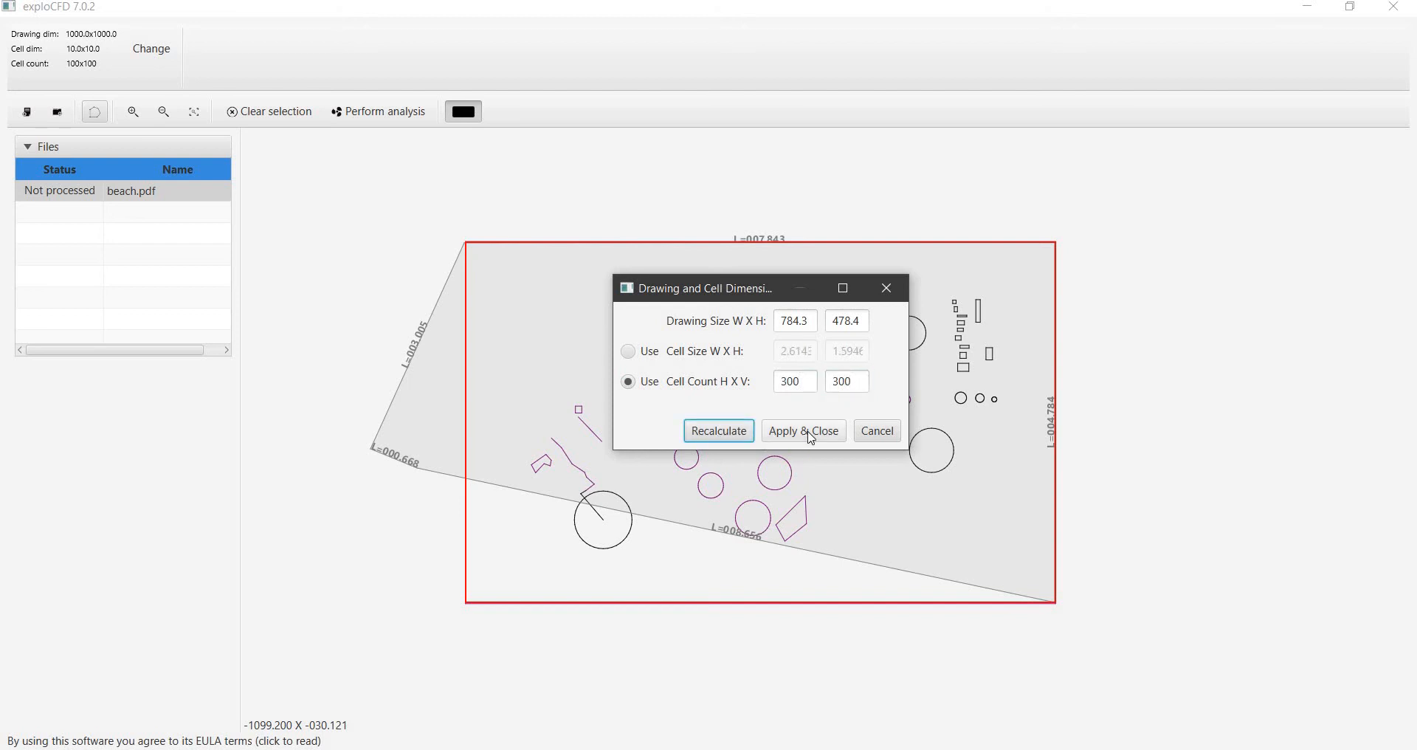
Remove the measuring polygon from the drawing
left_click(370, 450)
key("Escape")
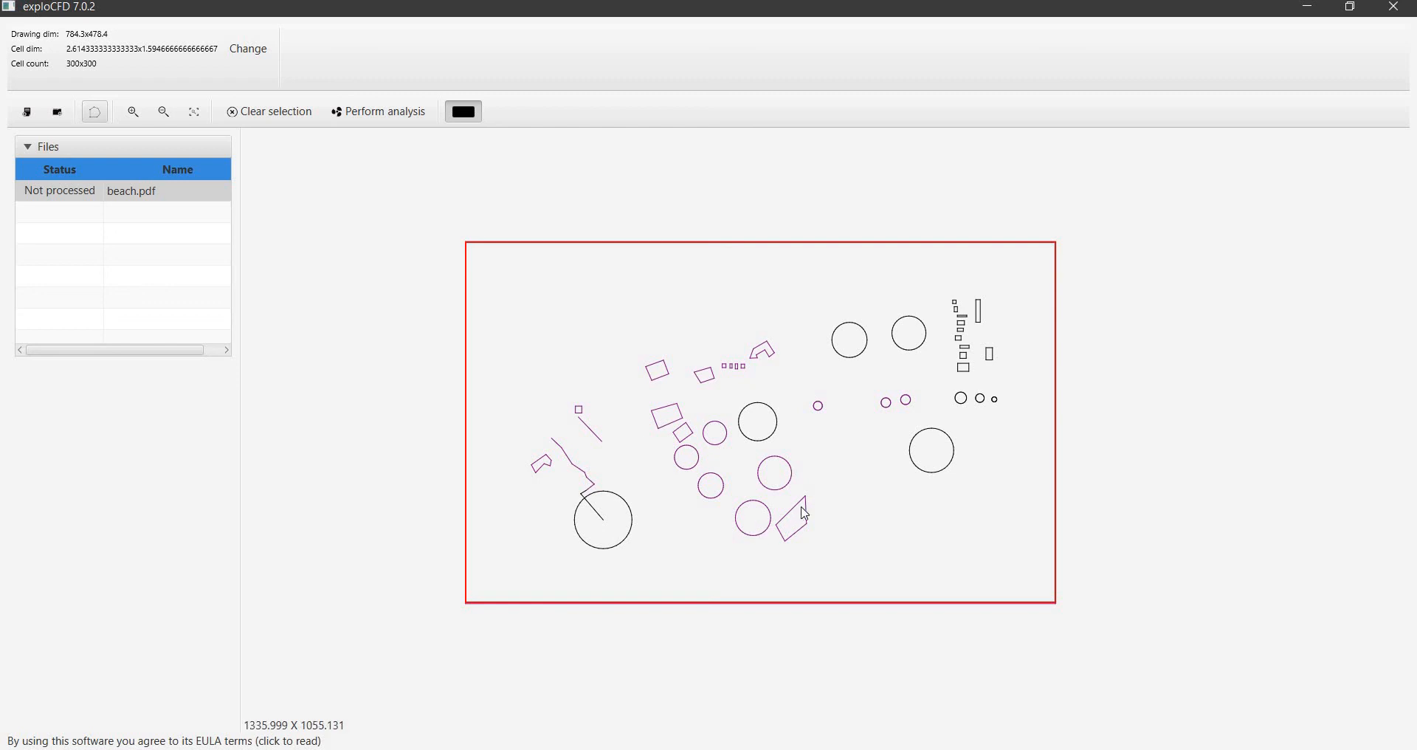
Place an ignition point among the small rectangles in the drawing's upper-right area and draw a rectangular custom cloud footprint around them
right_click(982, 340)
left_click(1015, 356)
right_click(983, 337)
left_click(1021, 399)
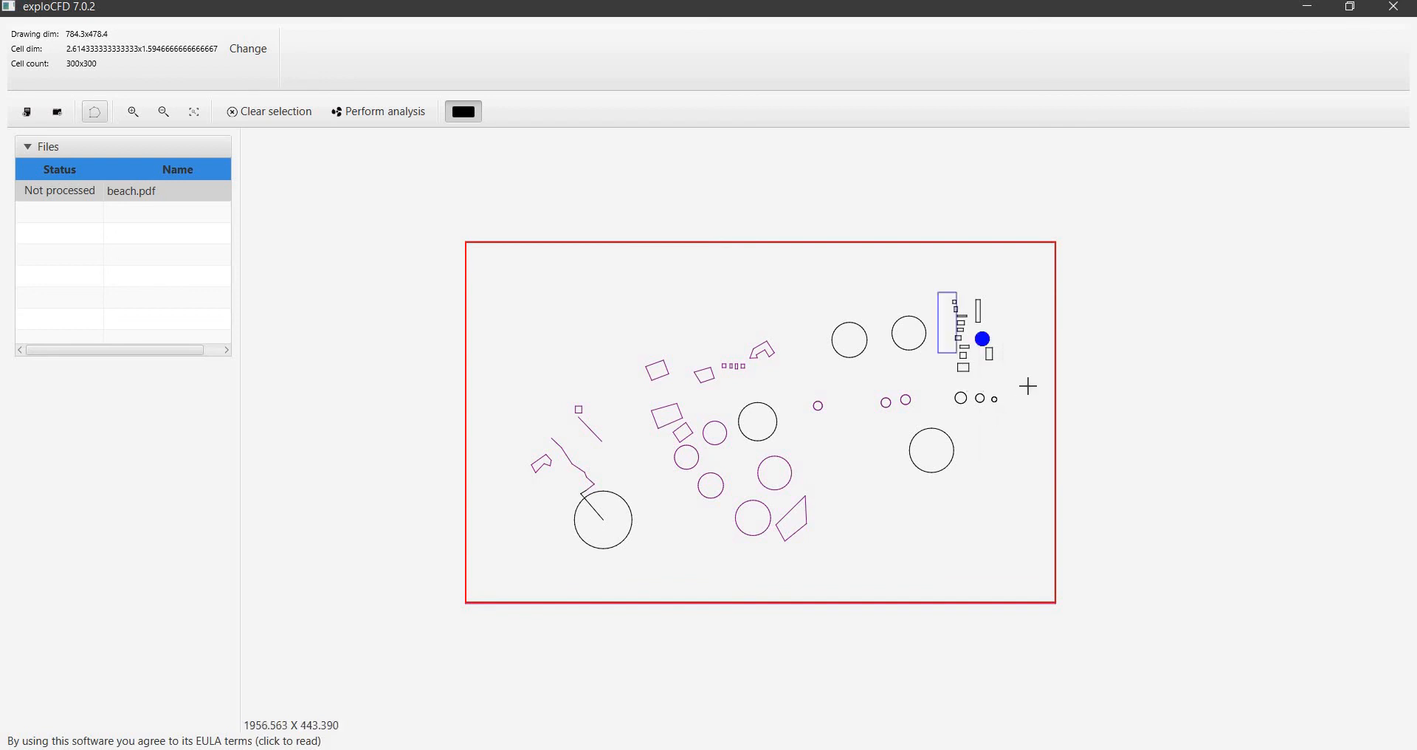
right_click(984, 342)
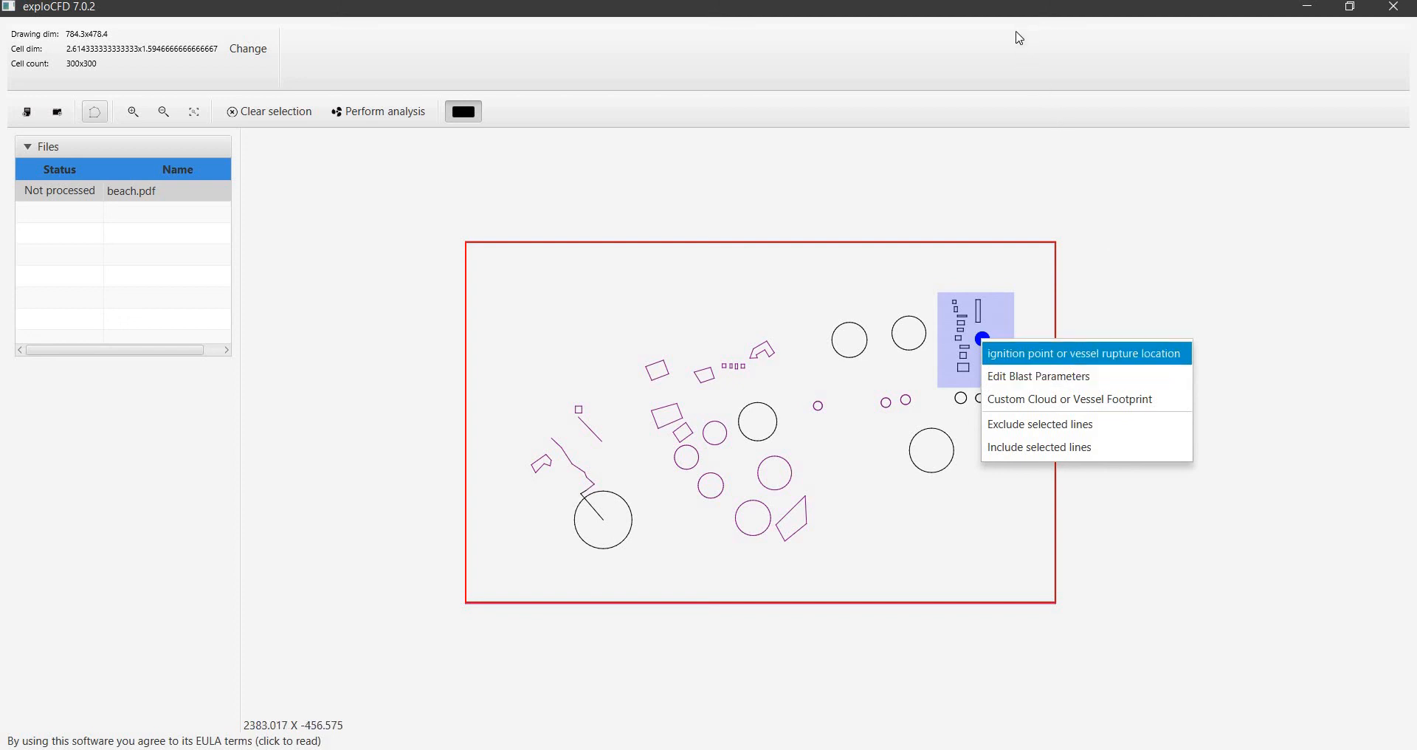
left_click(1003, 259)
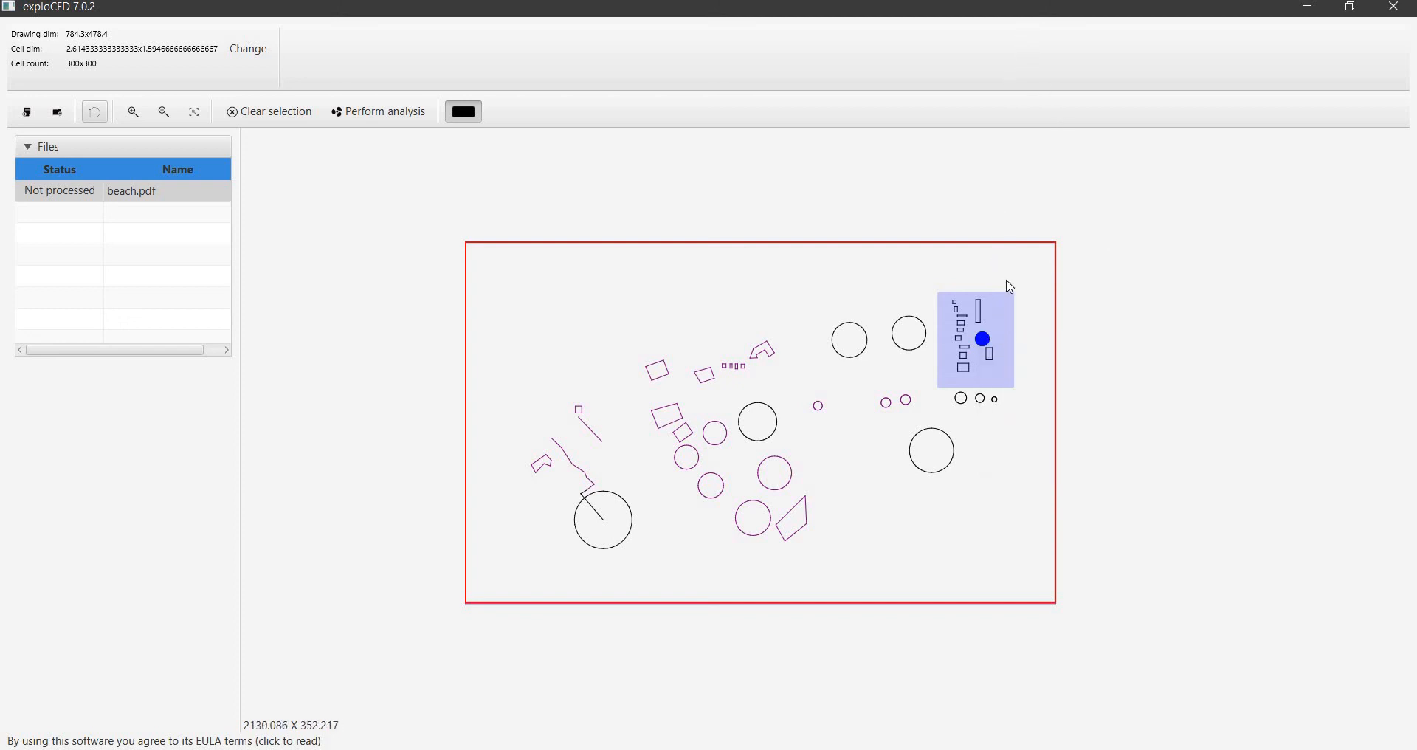
Remove the ignition point with its custom footprint and place a plain ignition point among the small upper-right rectangles
left_click(987, 347)
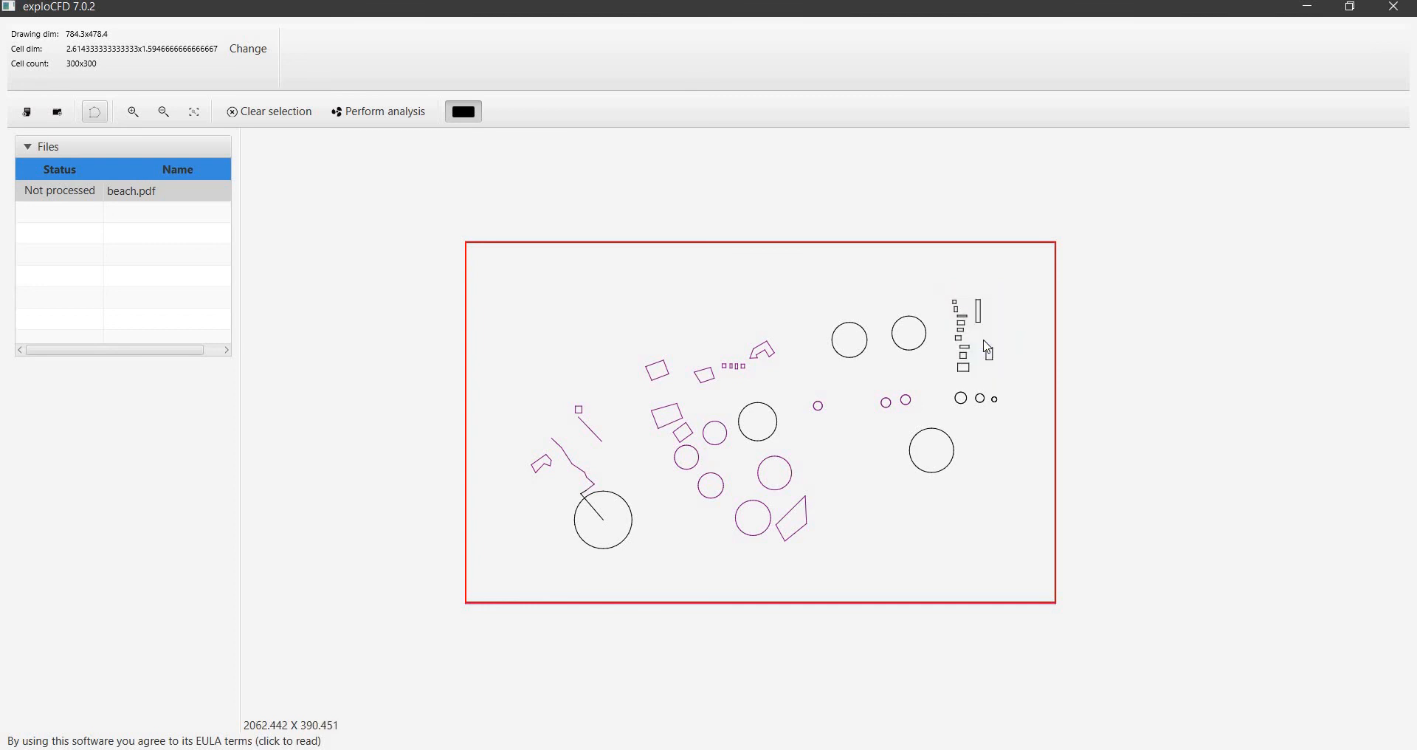
right_click(984, 343)
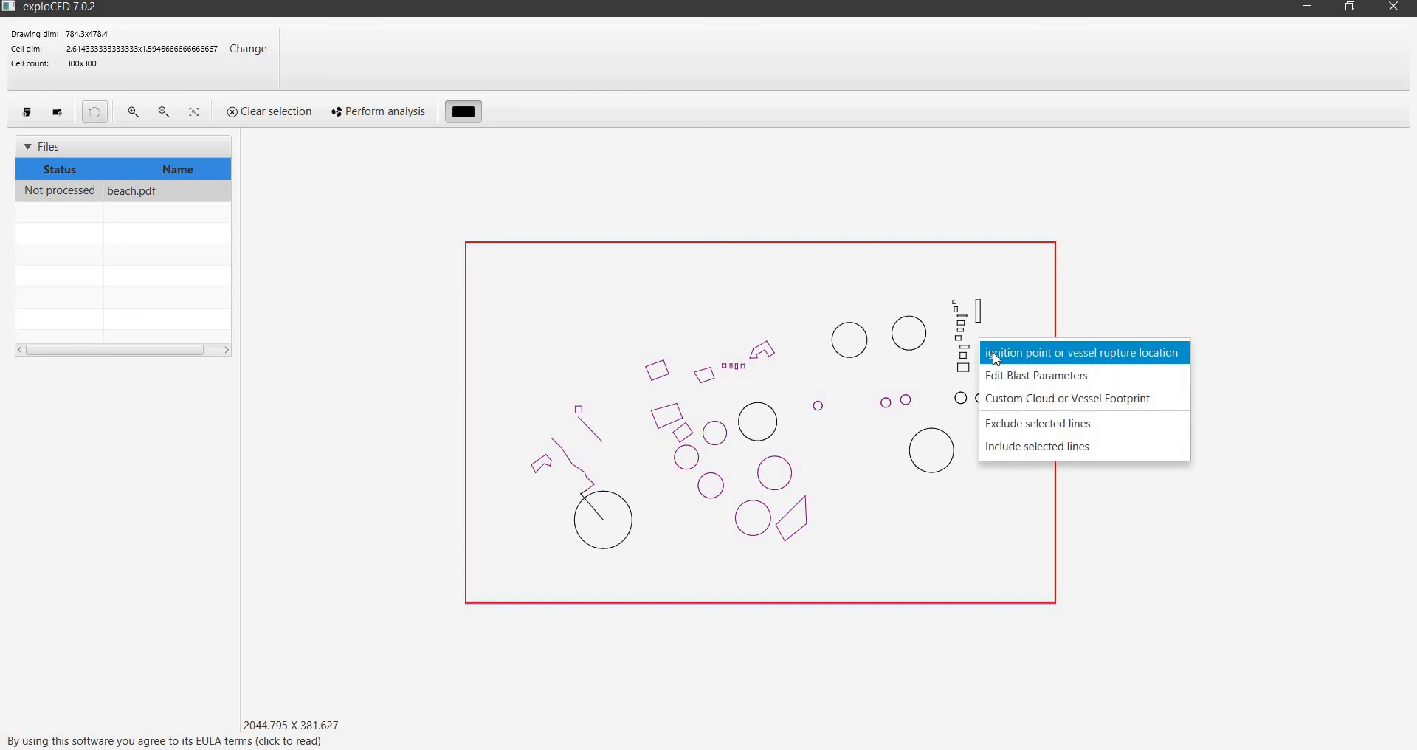
left_click(994, 354)
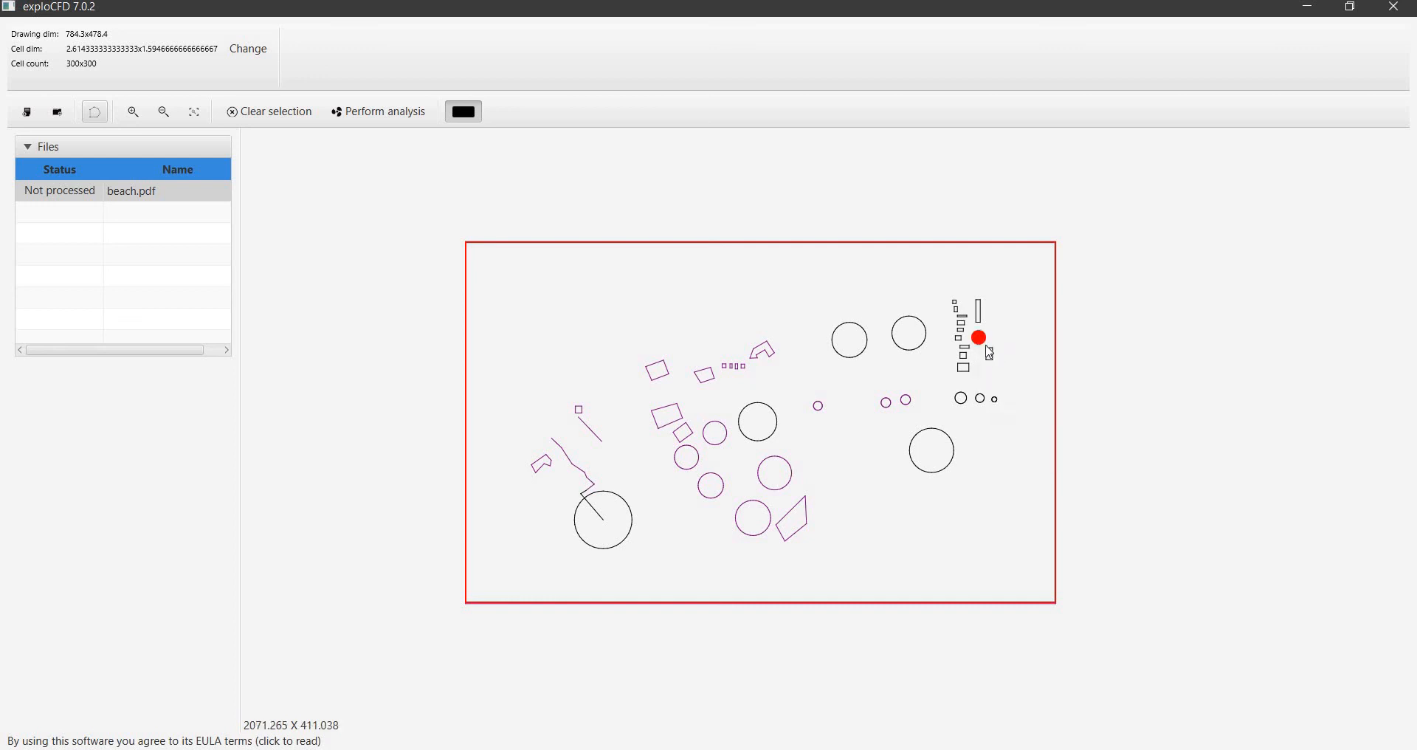
left_click(985, 343)
right_click(994, 355)
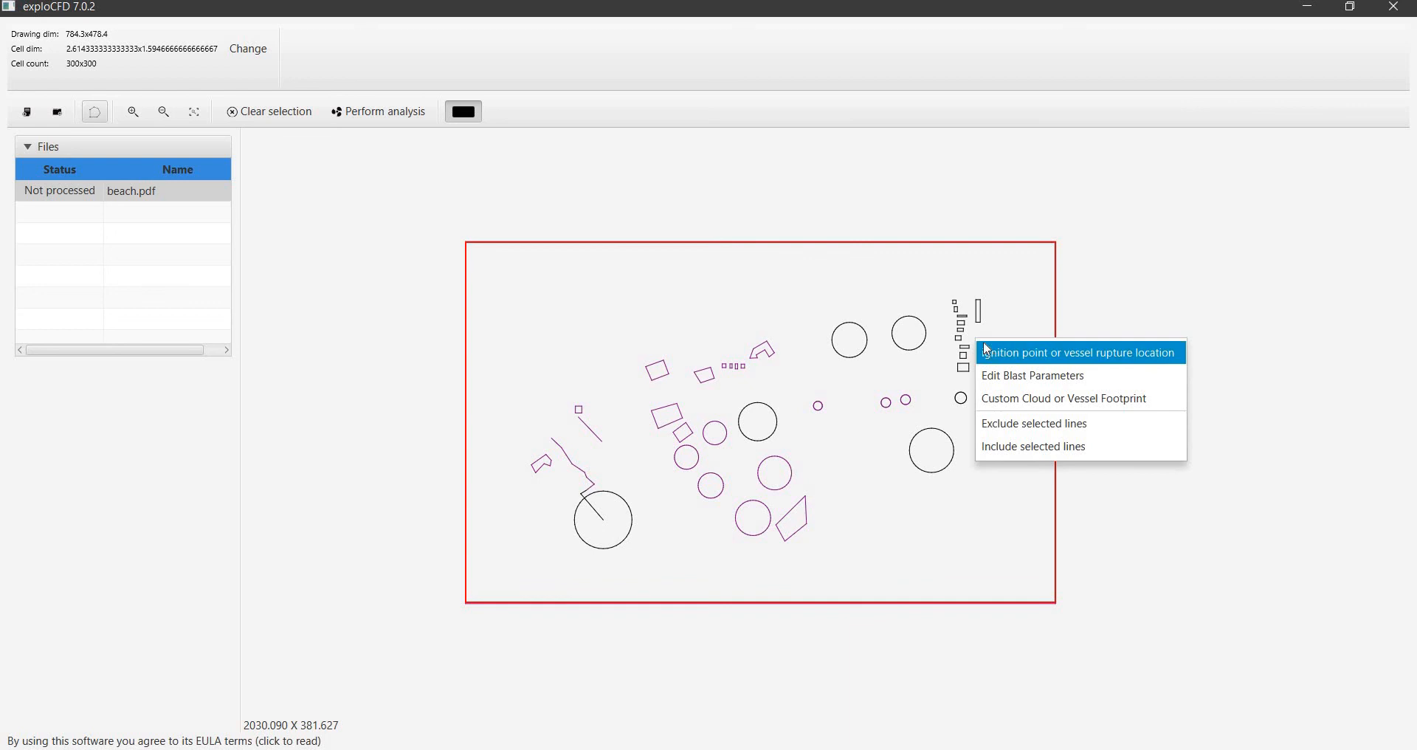
left_click(994, 354)
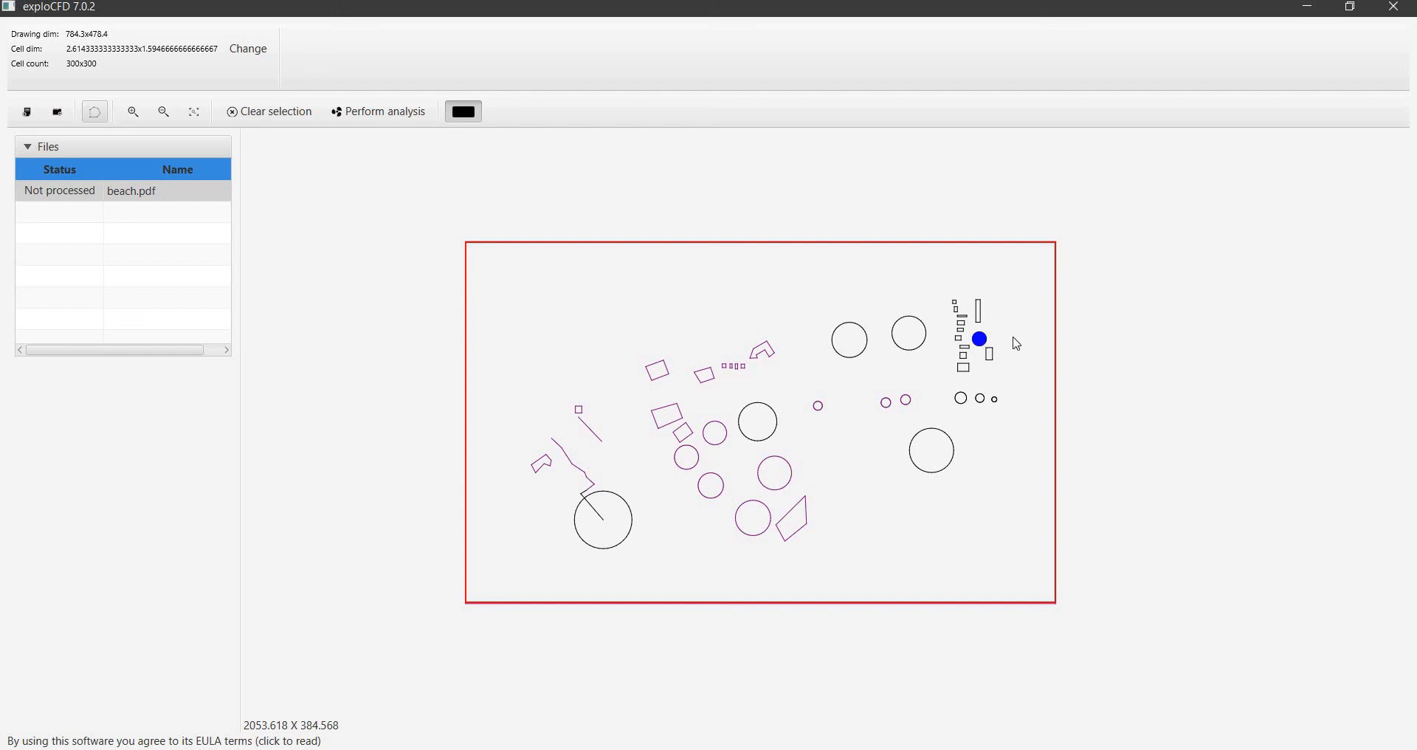
Open the ignition point's blast parameters and set the gas proportions to 81 for CH4 and 9 for C3H8
right_click(987, 350)
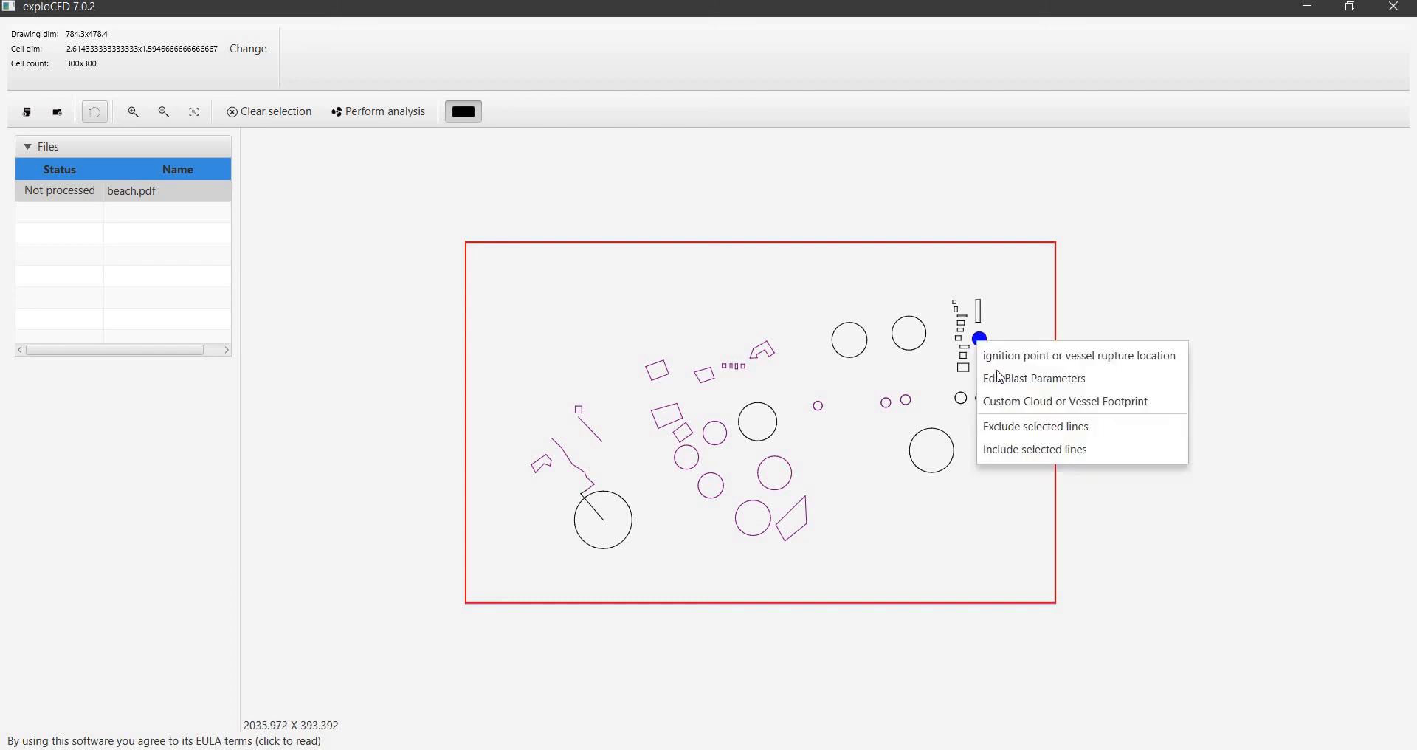
left_click(992, 377)
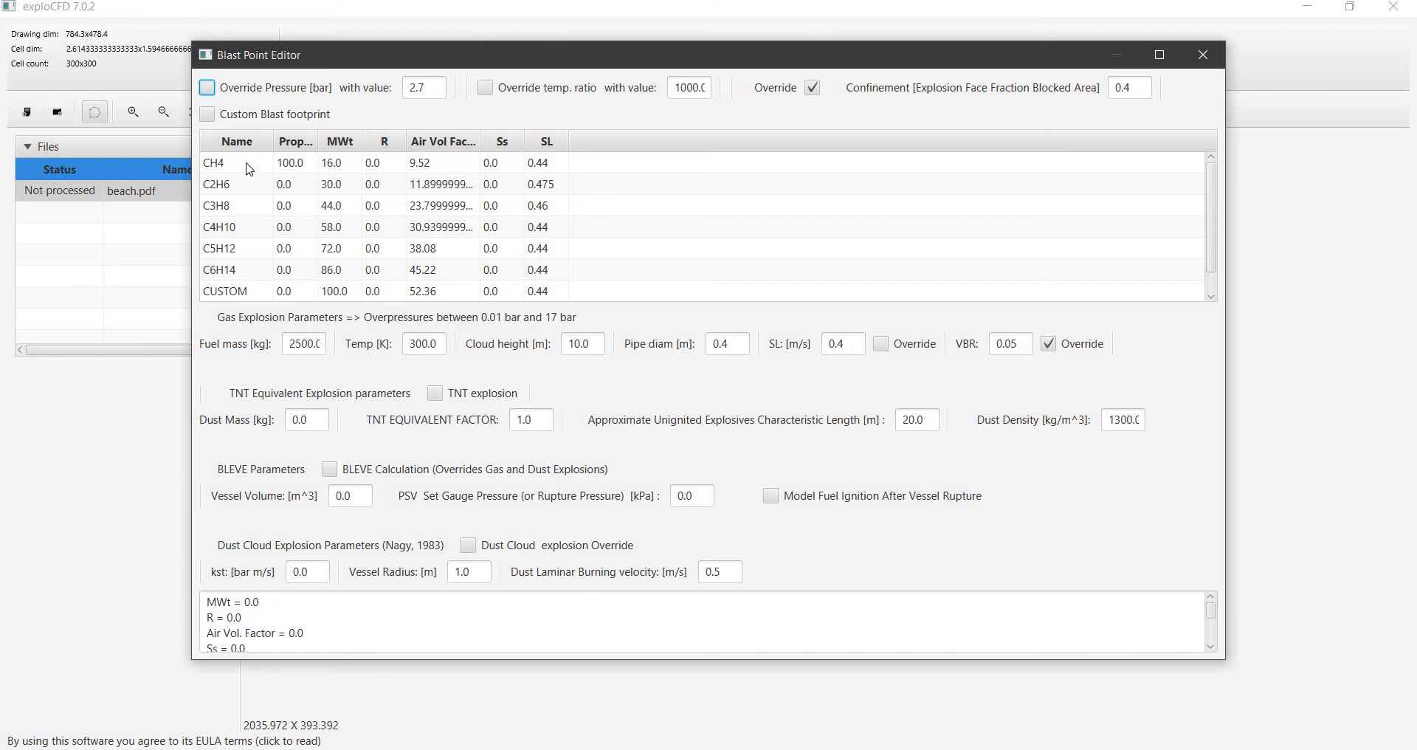
double_click(287, 162)
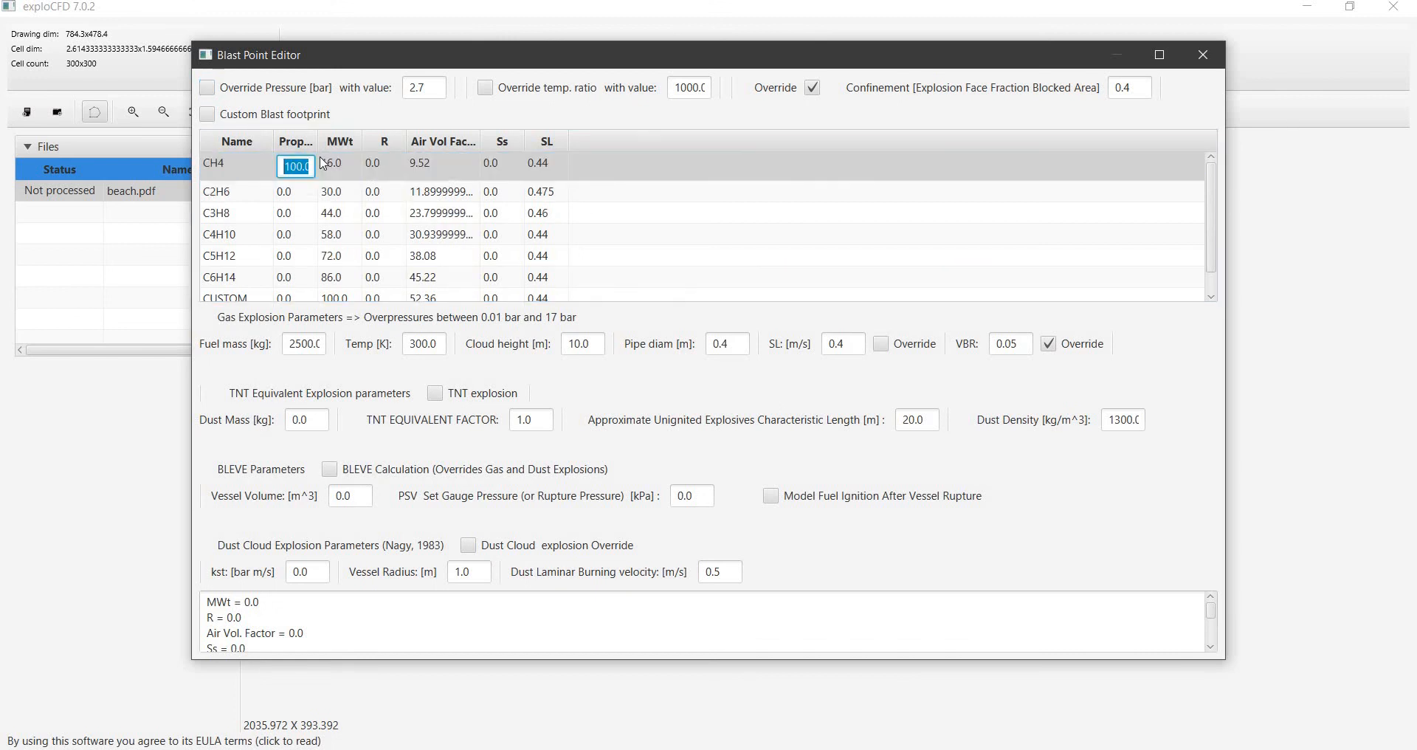
type("81")
key("Return")
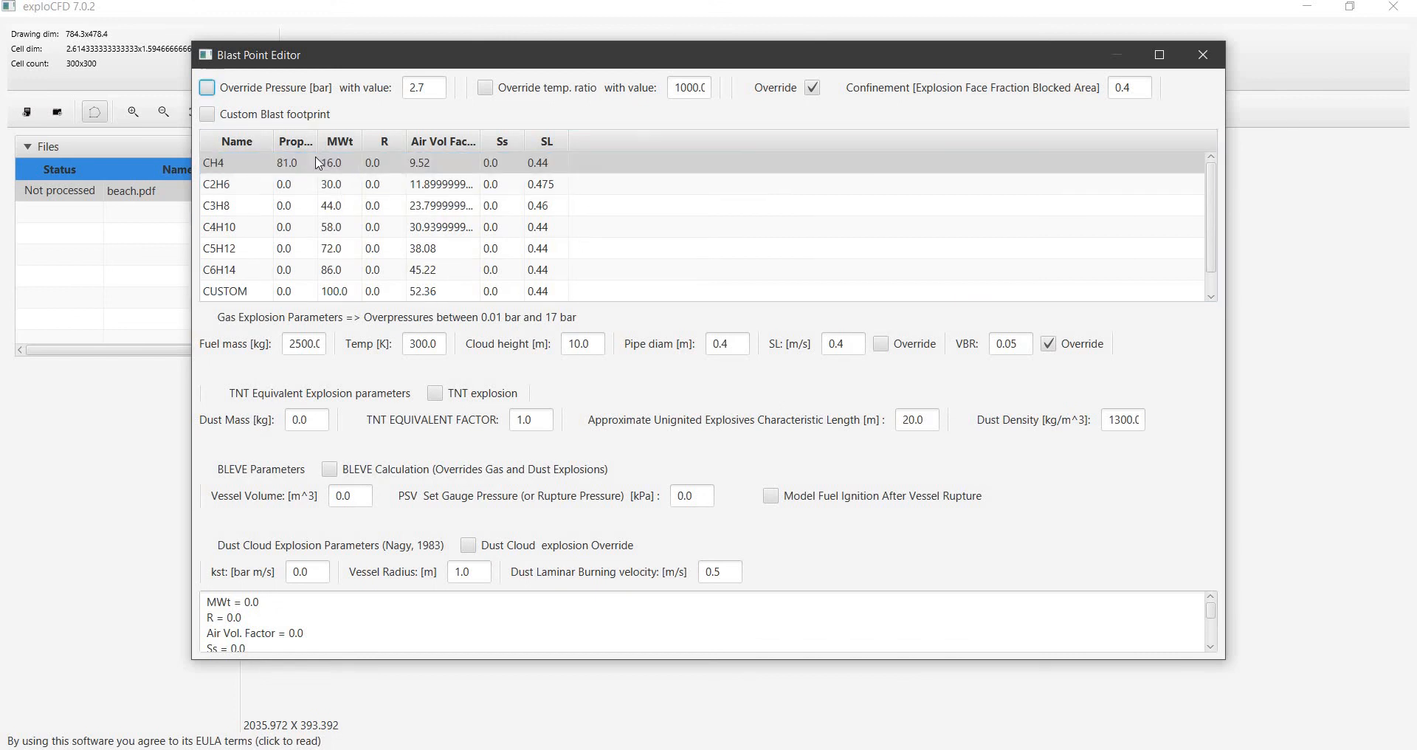
double_click(285, 207)
type("9")
key("Return")
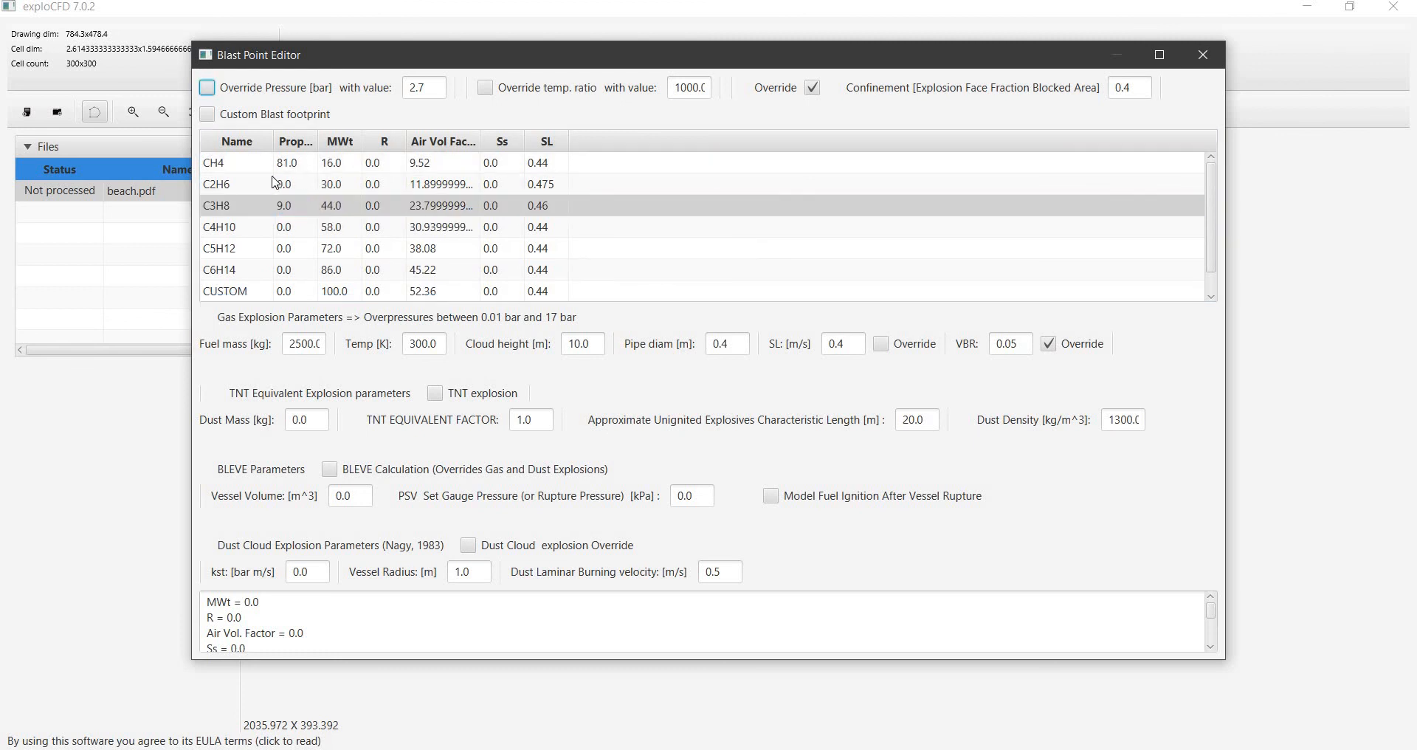
Set the C4H10 and C5H12 proportions in the gas mixture to 5 each
double_click(295, 227)
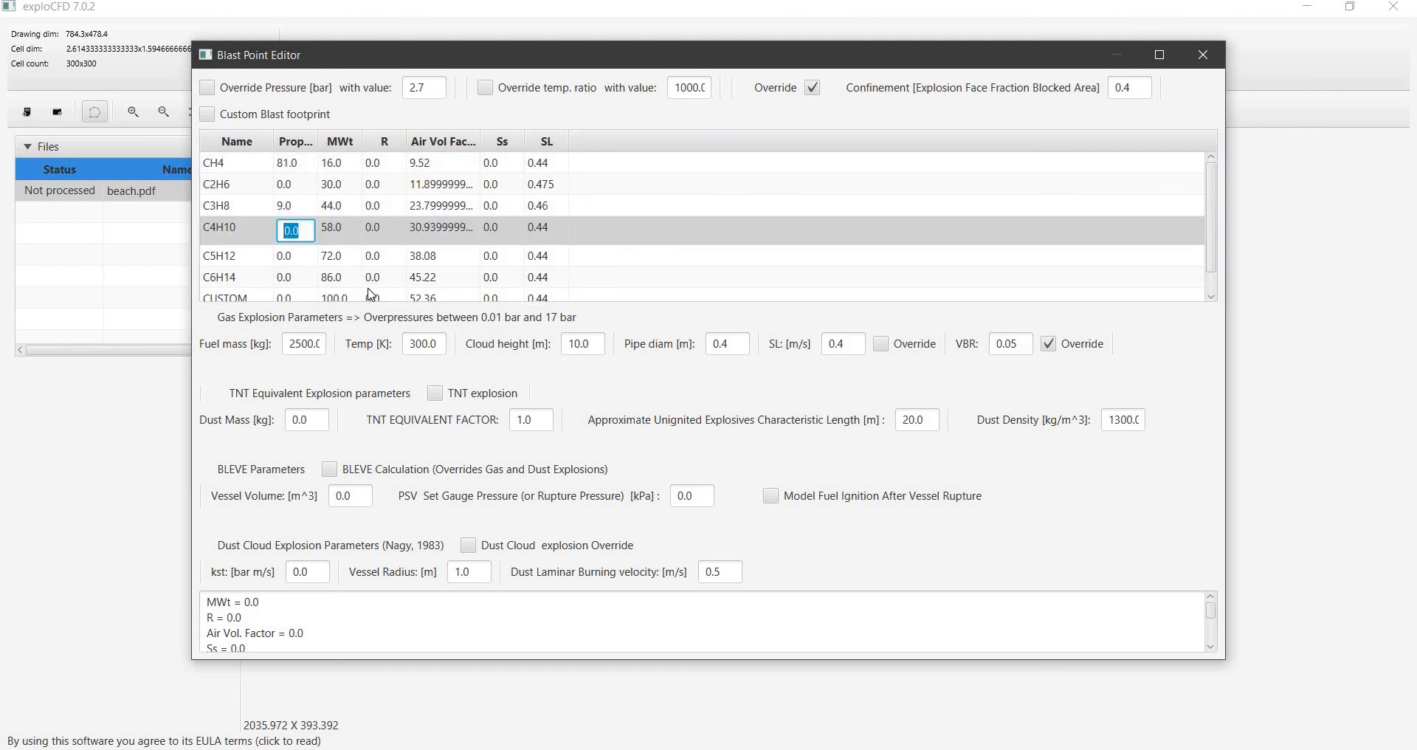
type("5")
key("Return")
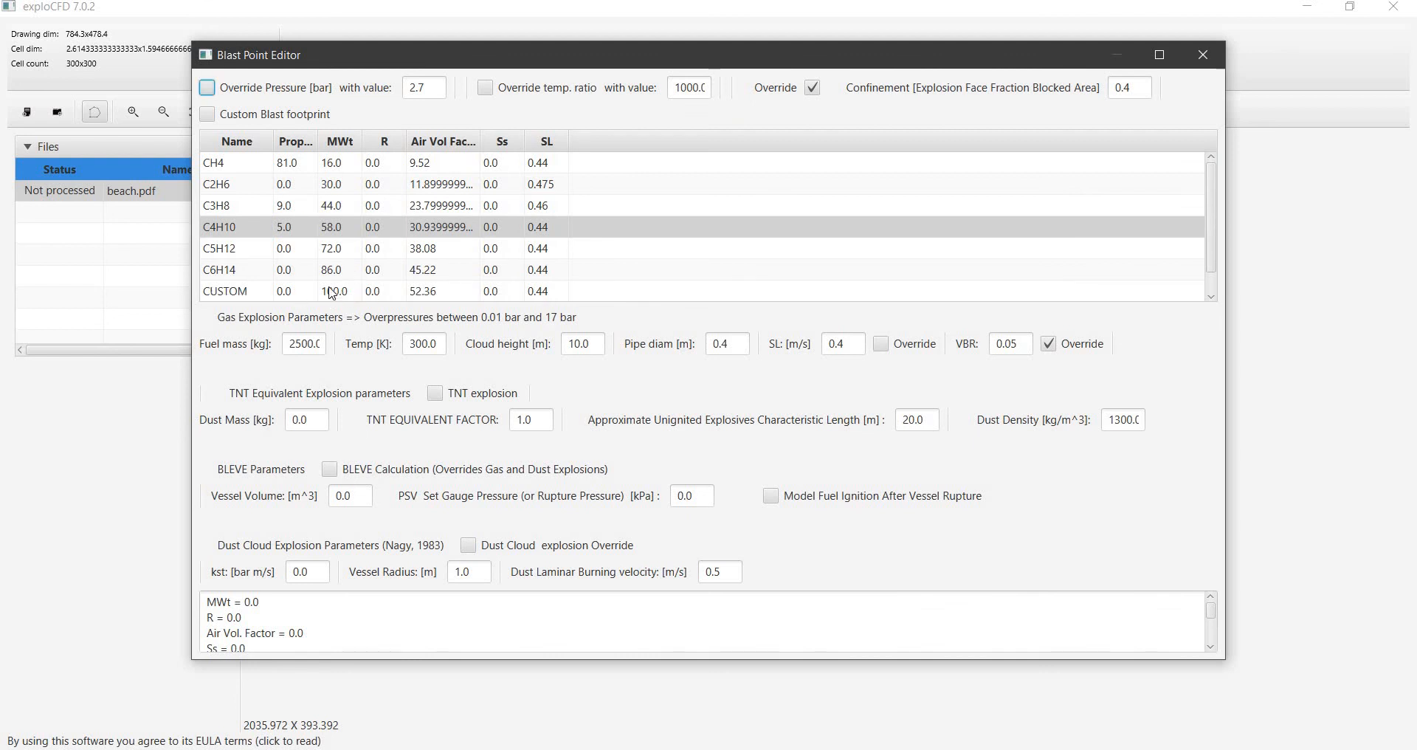
double_click(281, 249)
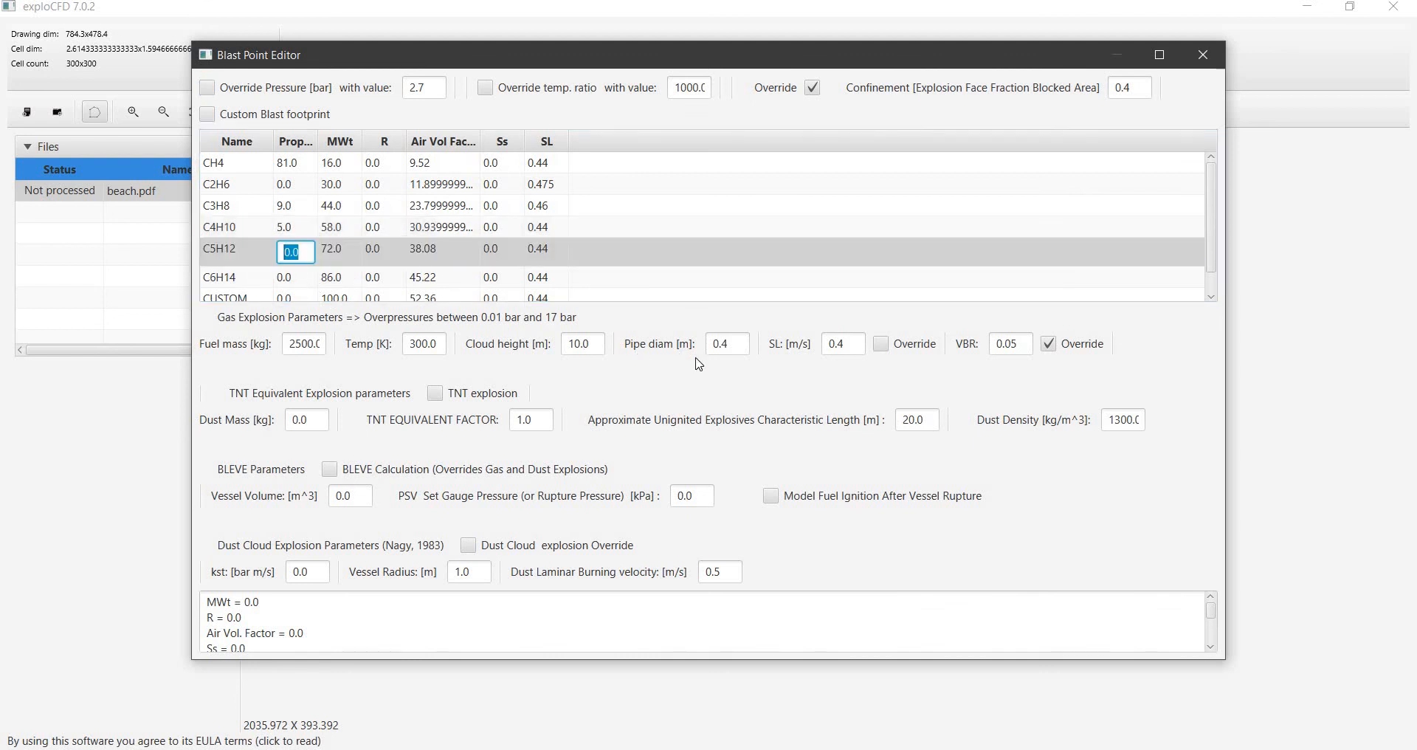
type("5")
key("Return")
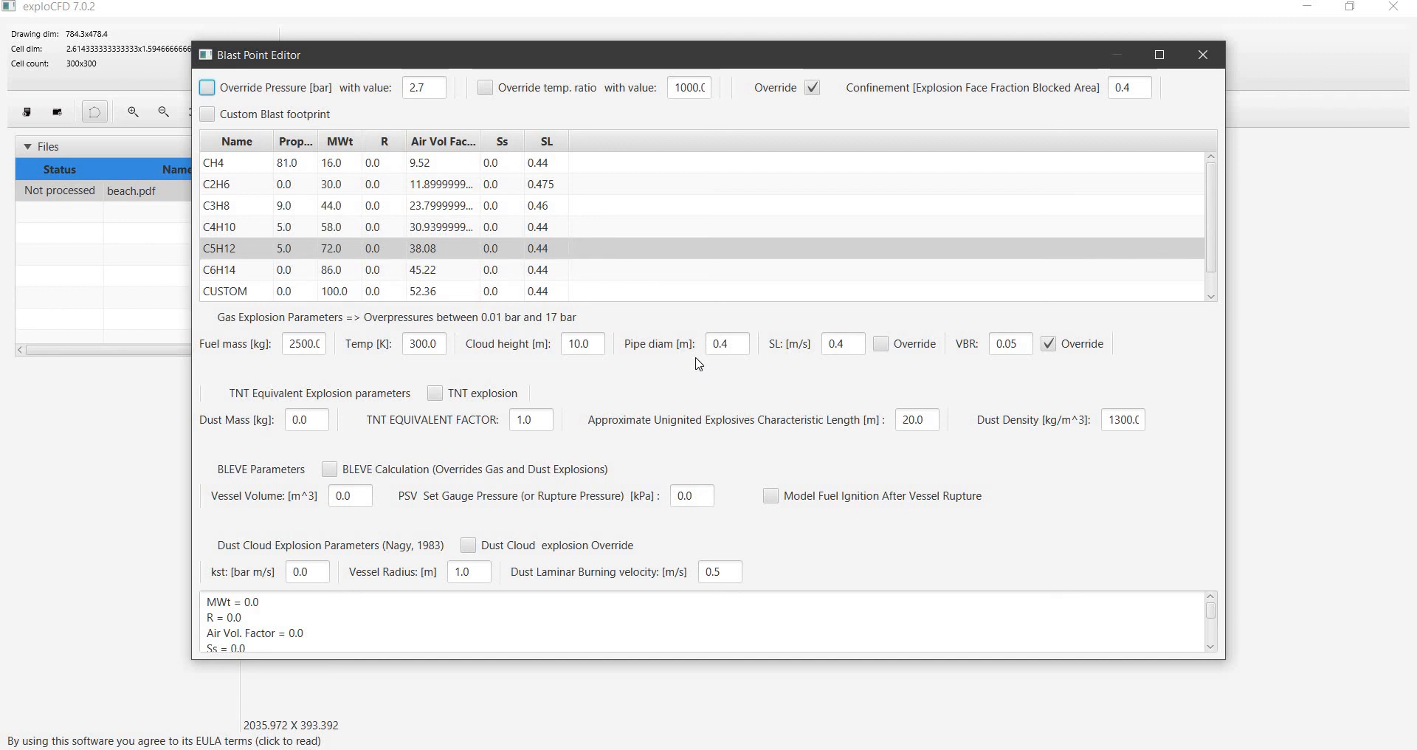
Set the gas explosion's fuel mass to 10000 kg
double_click(293, 342)
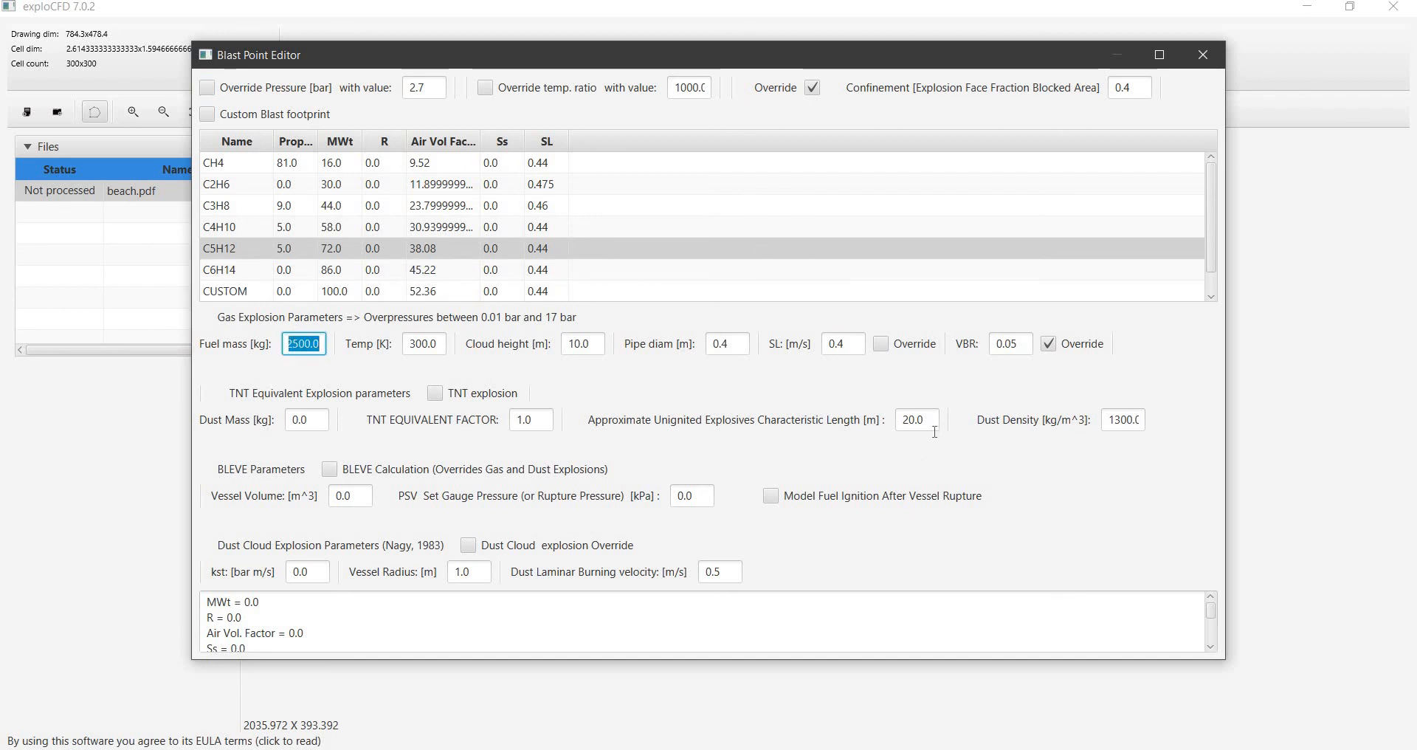
type("10")
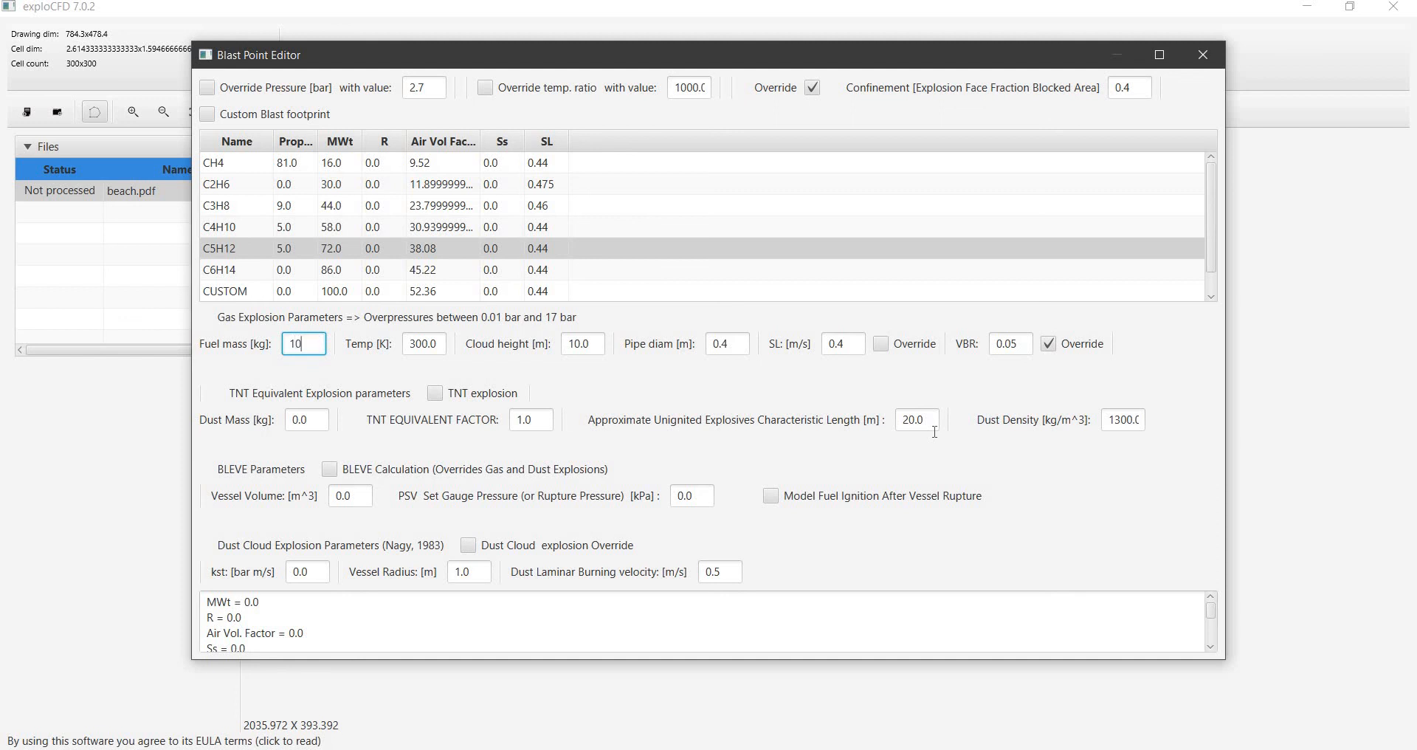
type("000")
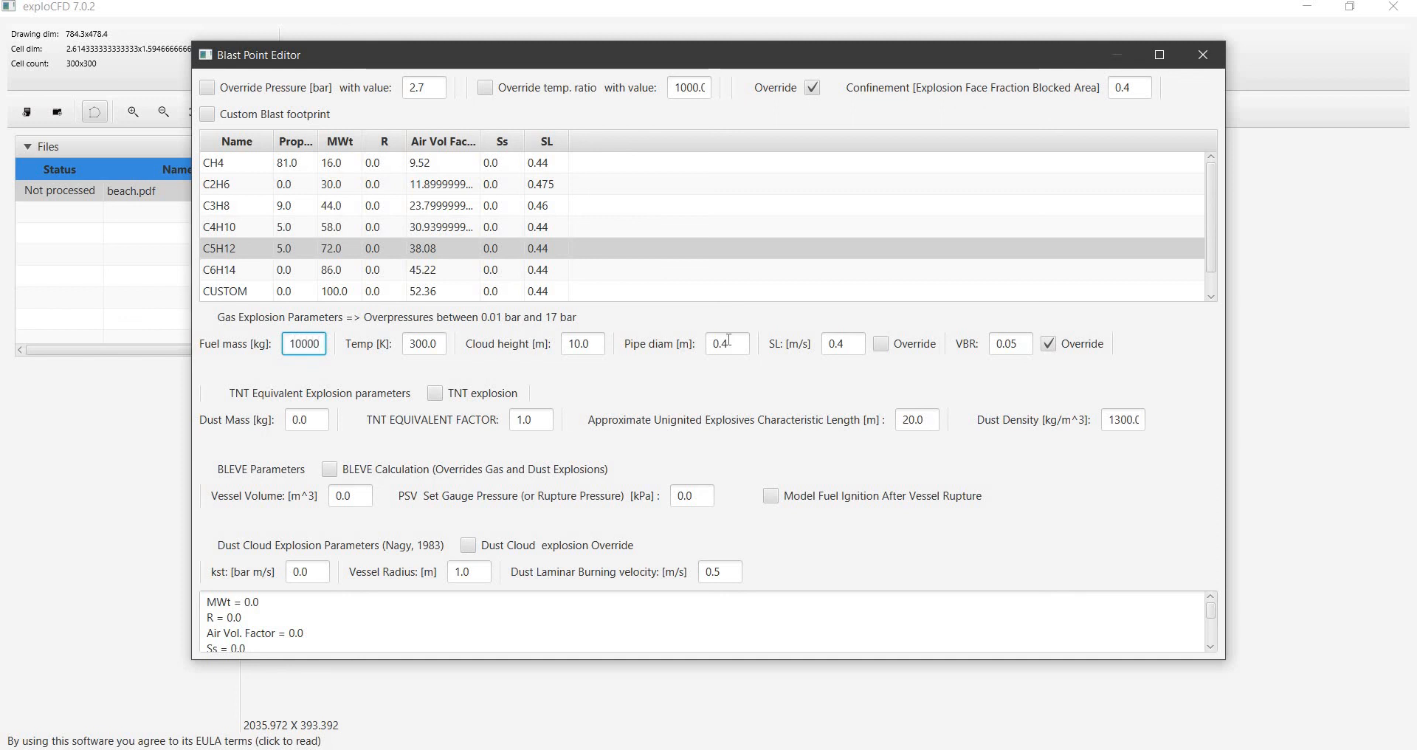
Open the gas explosion's pipe diameter value for editing
double_click(727, 341)
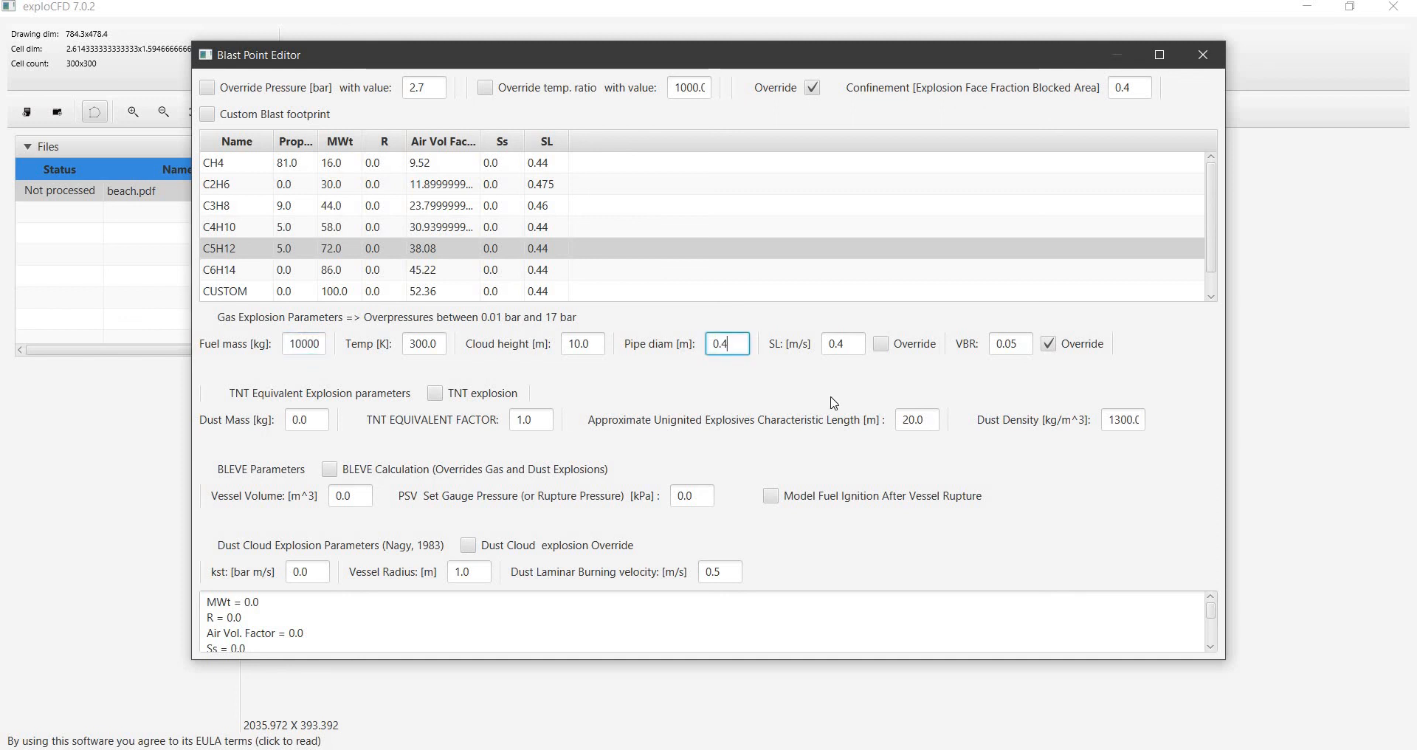